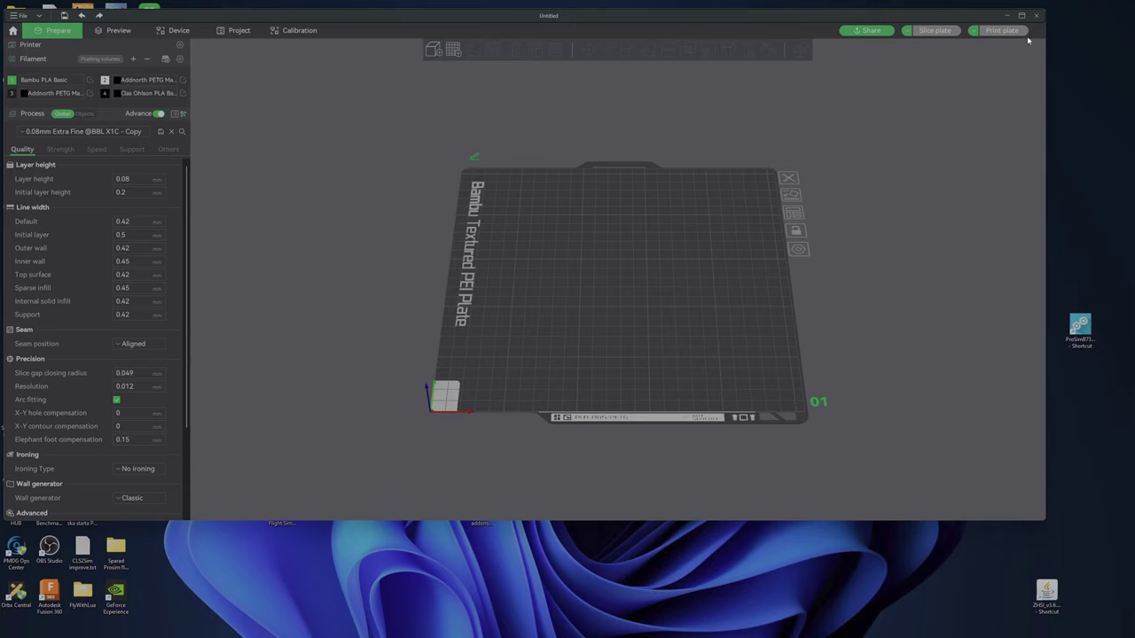
- Maximize the Bambu Studio window and orbit the empty build plate to a lower angle
click(1021, 16)
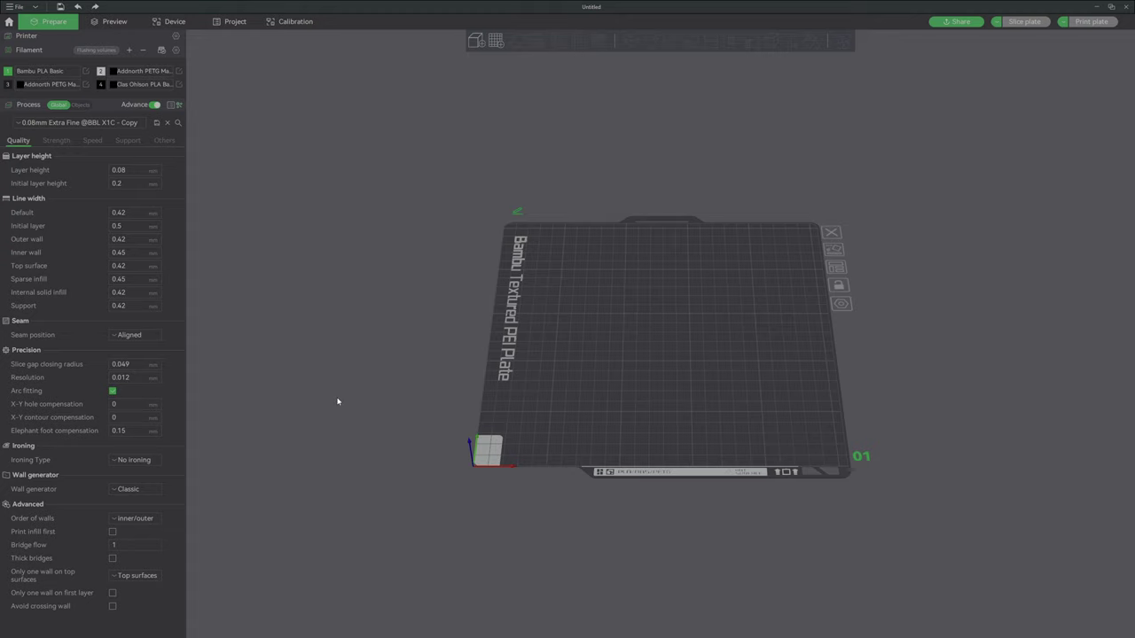
drag(396, 196, 362, 276)
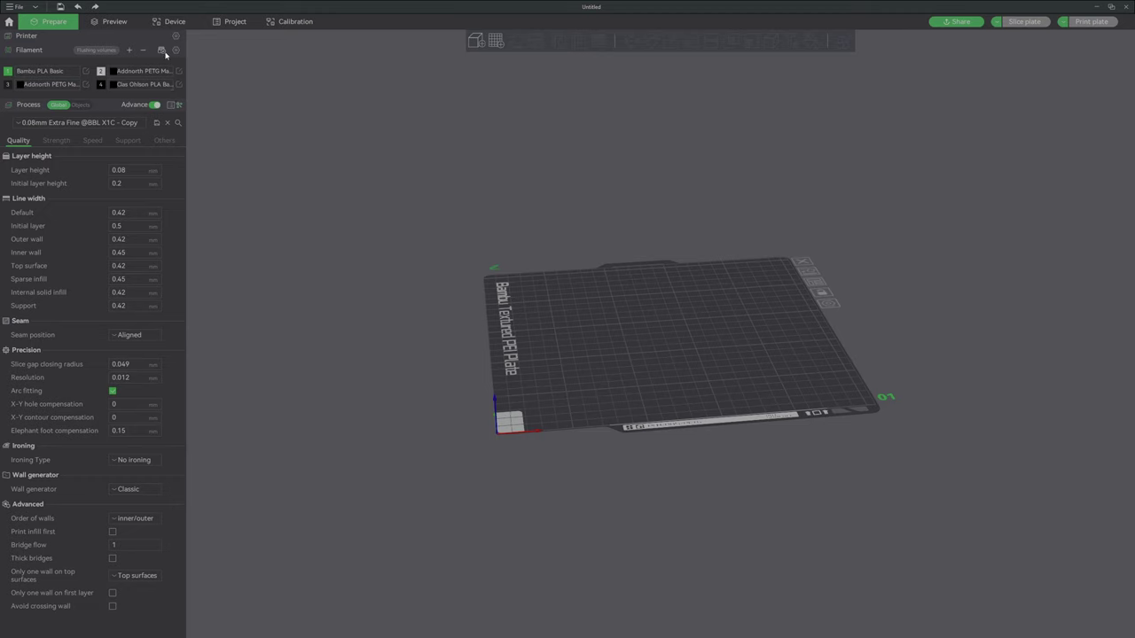
- Resync all filaments from the AMS and acknowledge the unknown-filament message
click(161, 51)
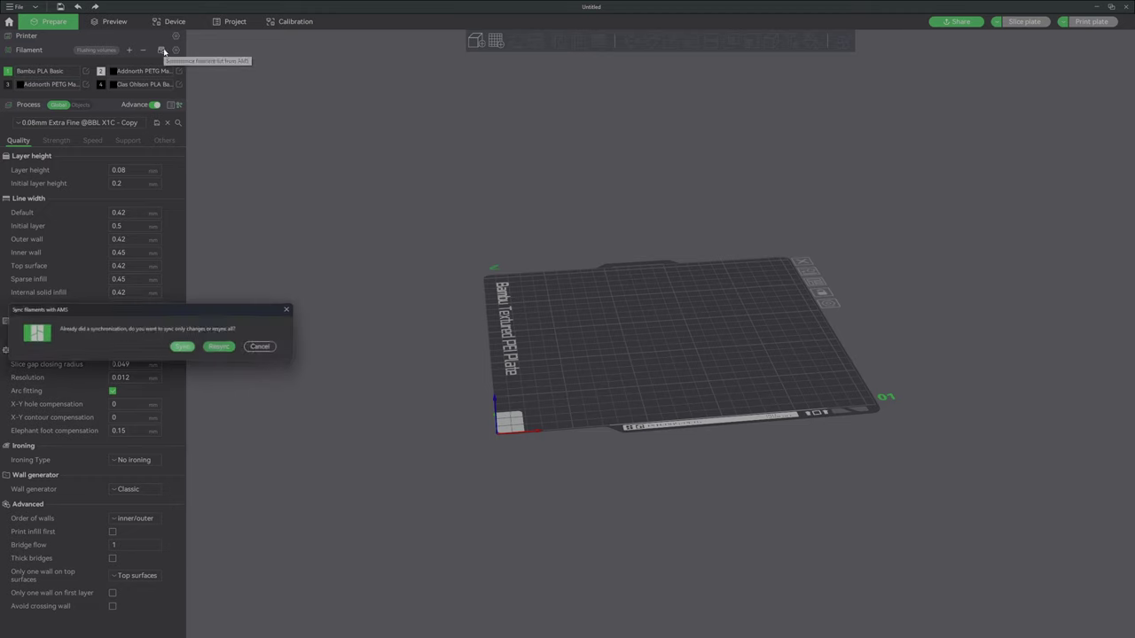
click(223, 348)
click(320, 353)
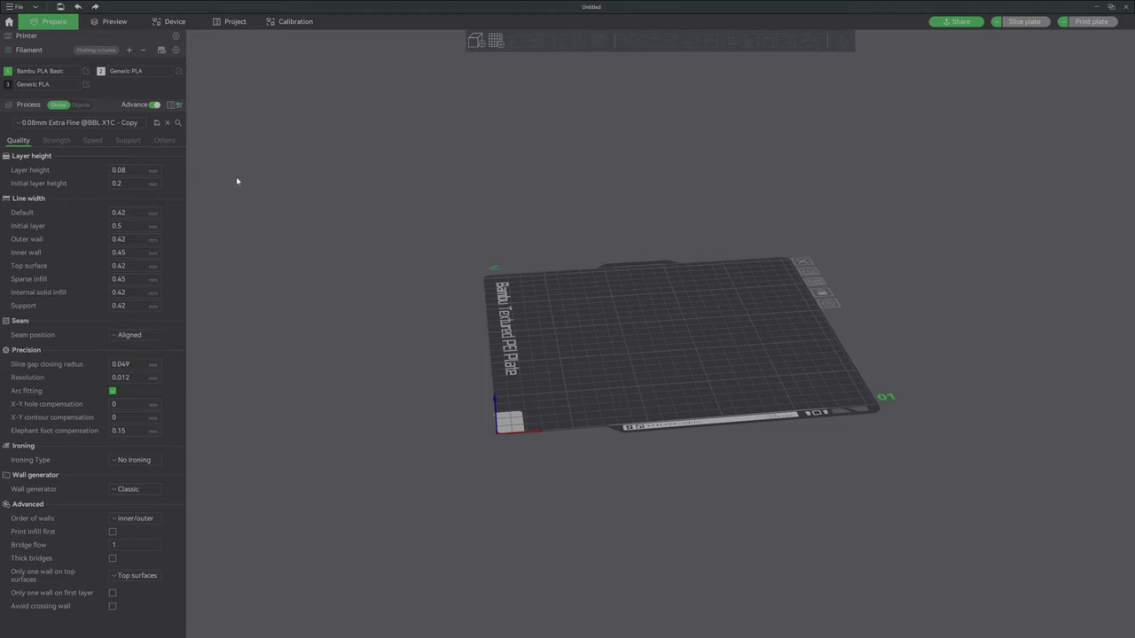
- Add a fourth filament slot set to Clas Ohlson PLA Basic Svart
click(129, 50)
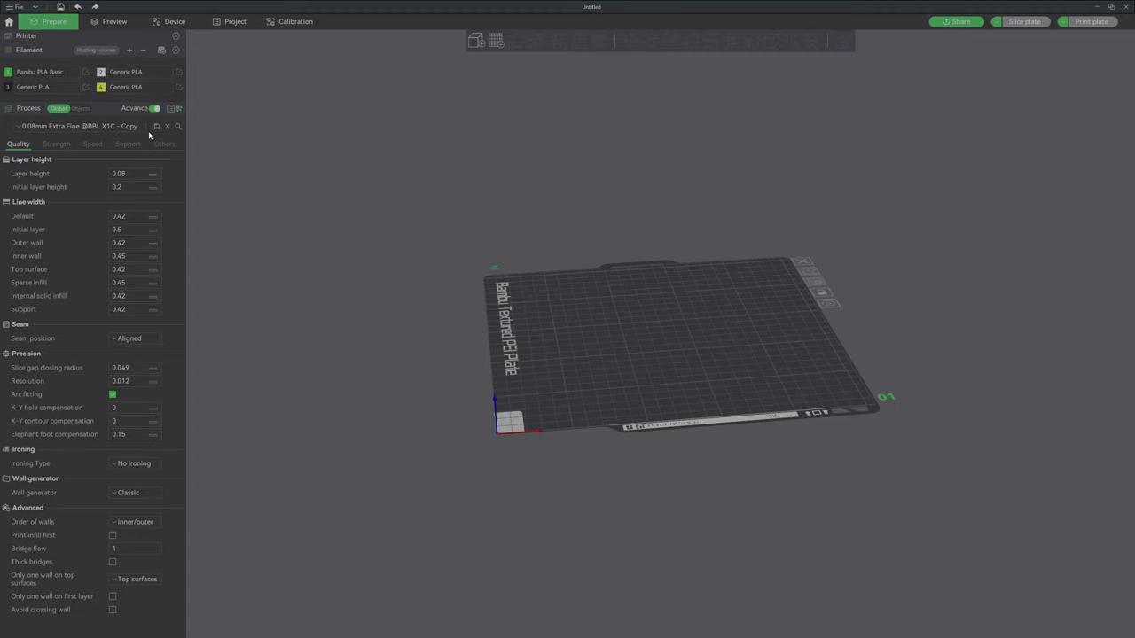
click(133, 87)
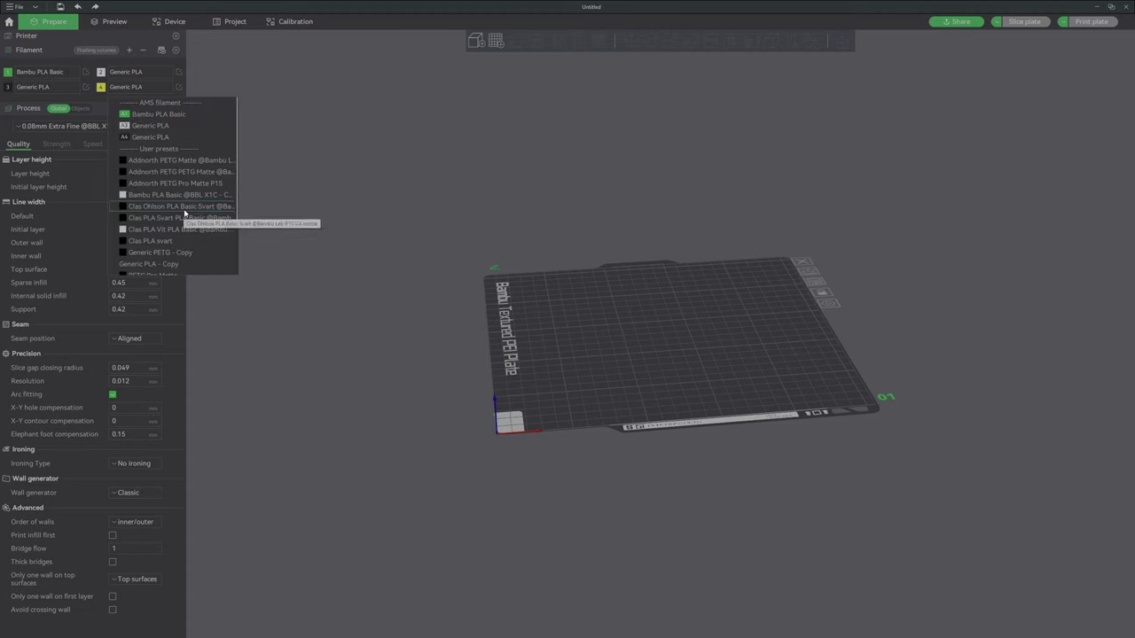
click(182, 206)
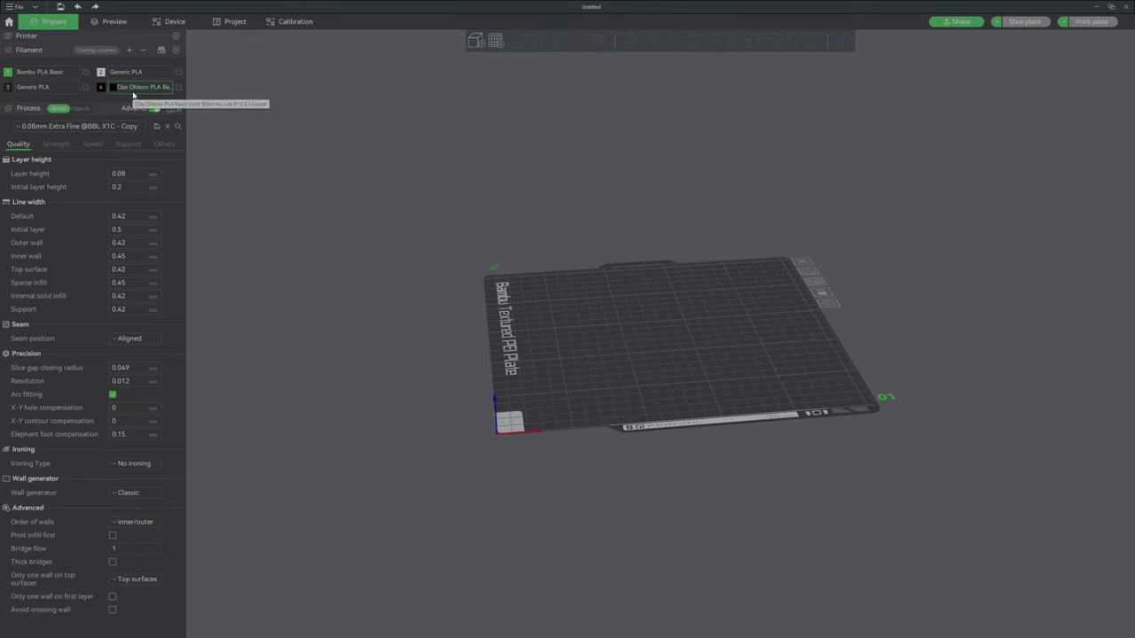
- Dismiss the project Save file as dialog and confirm saving the filament preset
click(130, 91)
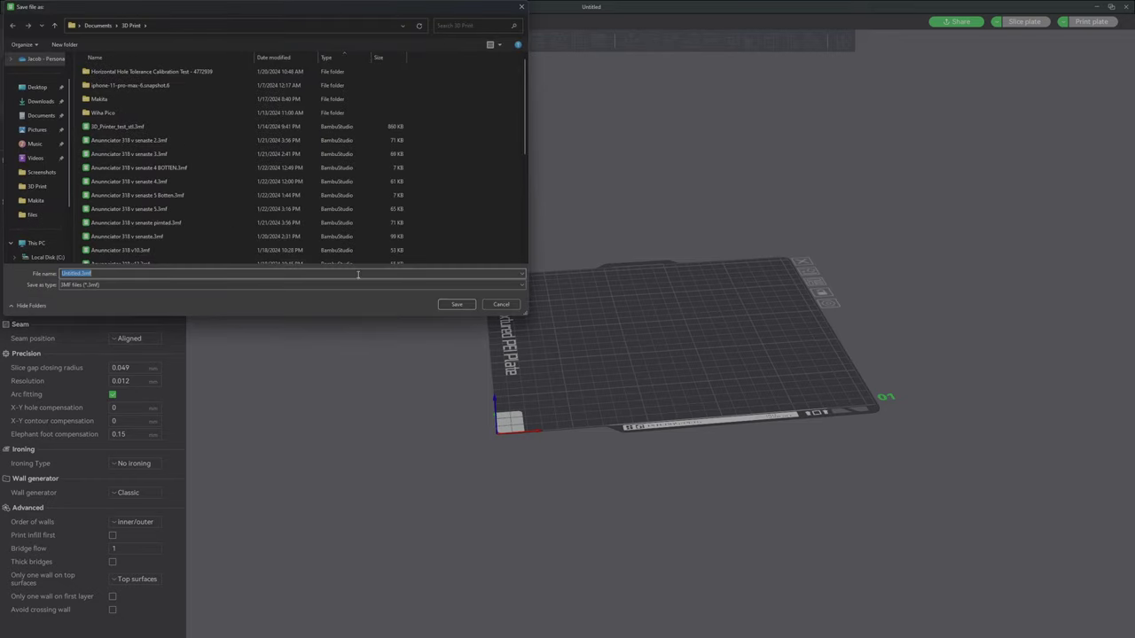
click(499, 304)
click(156, 126)
click(114, 401)
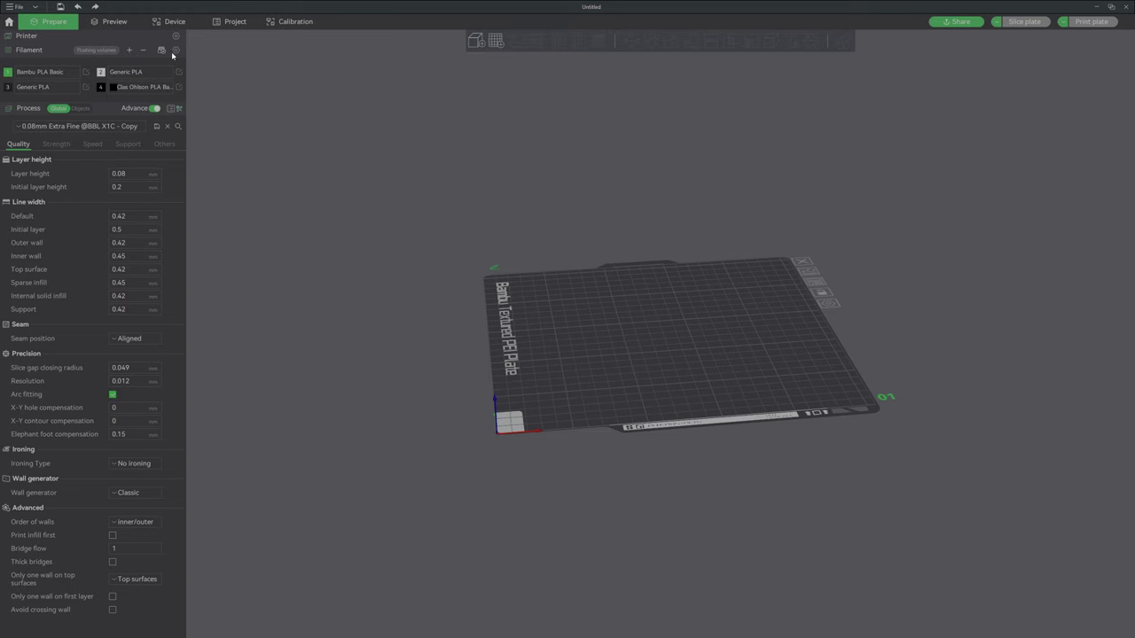
click(176, 51)
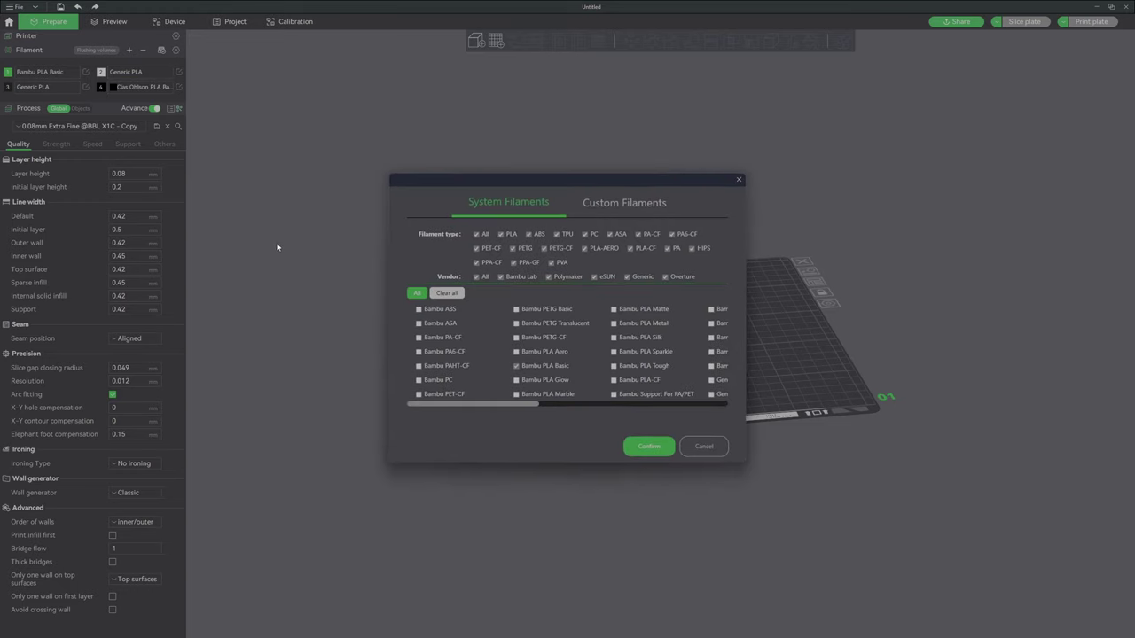
click(603, 204)
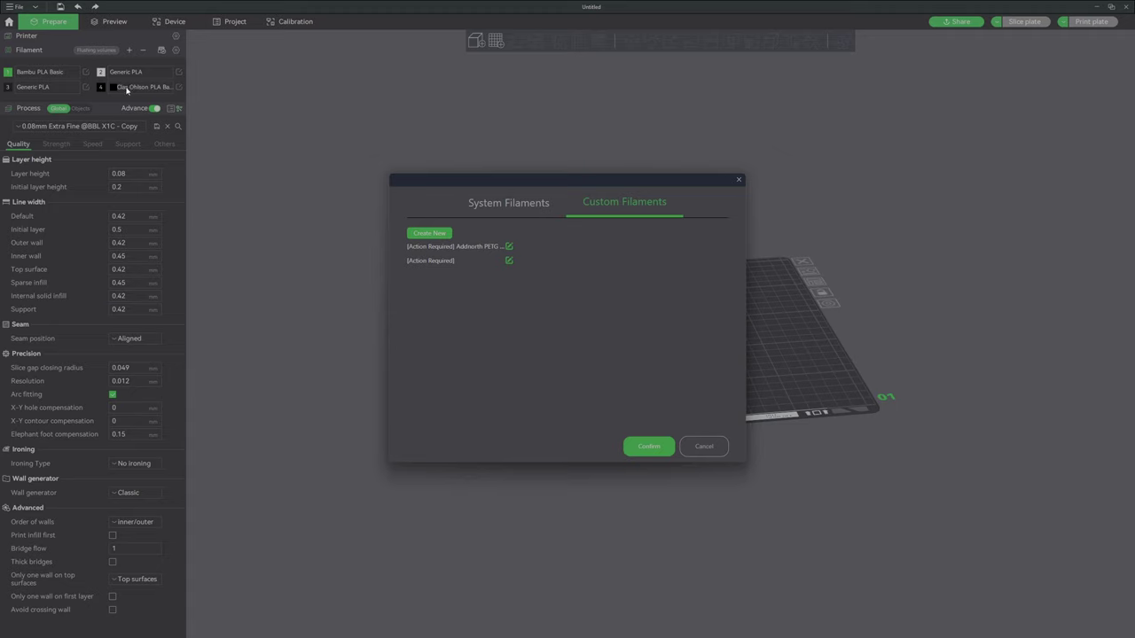
click(509, 260)
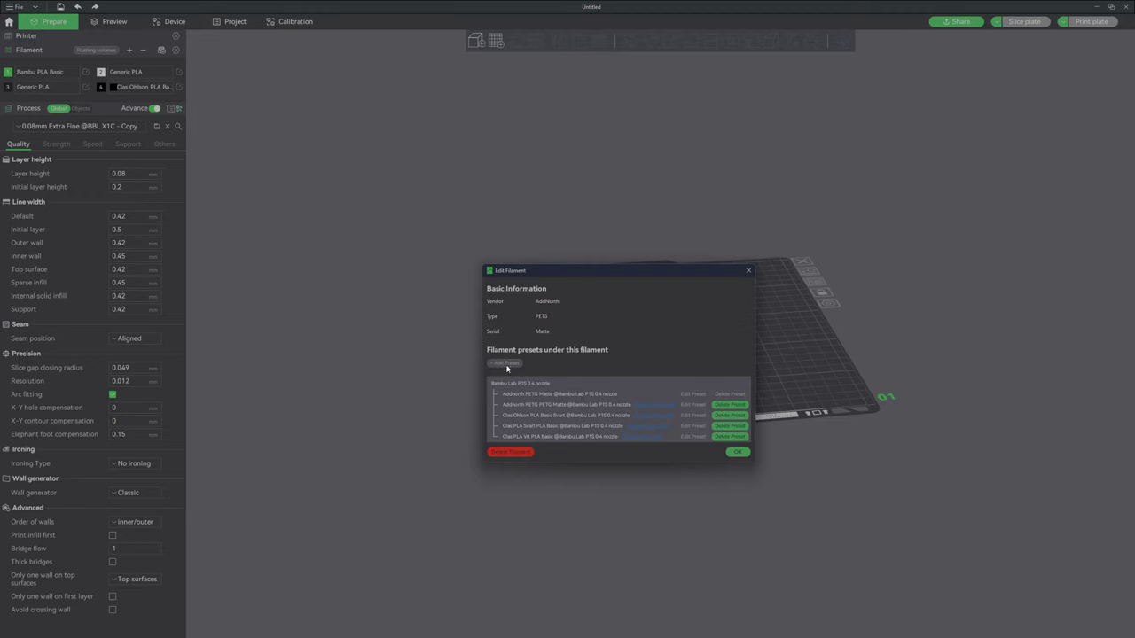
click(737, 452)
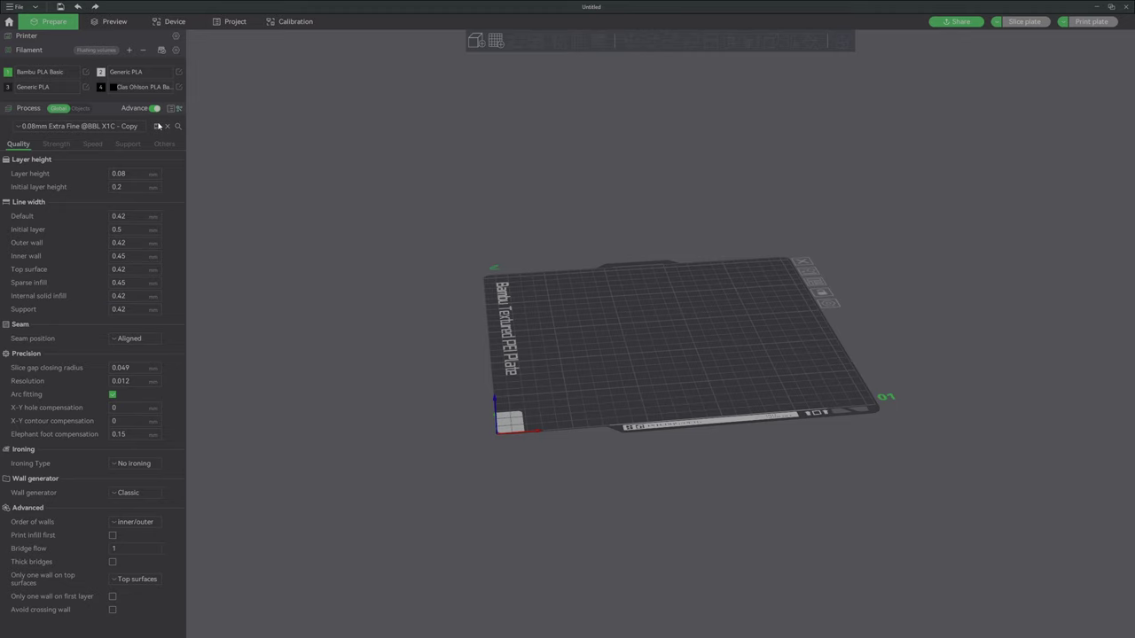
click(179, 73)
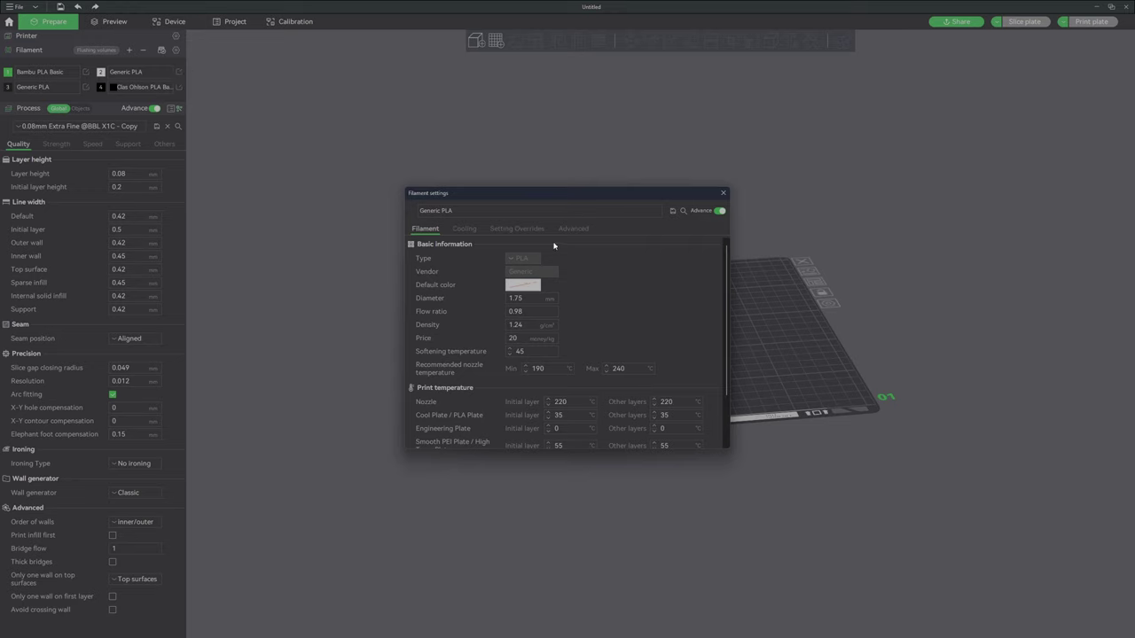
click(492, 213)
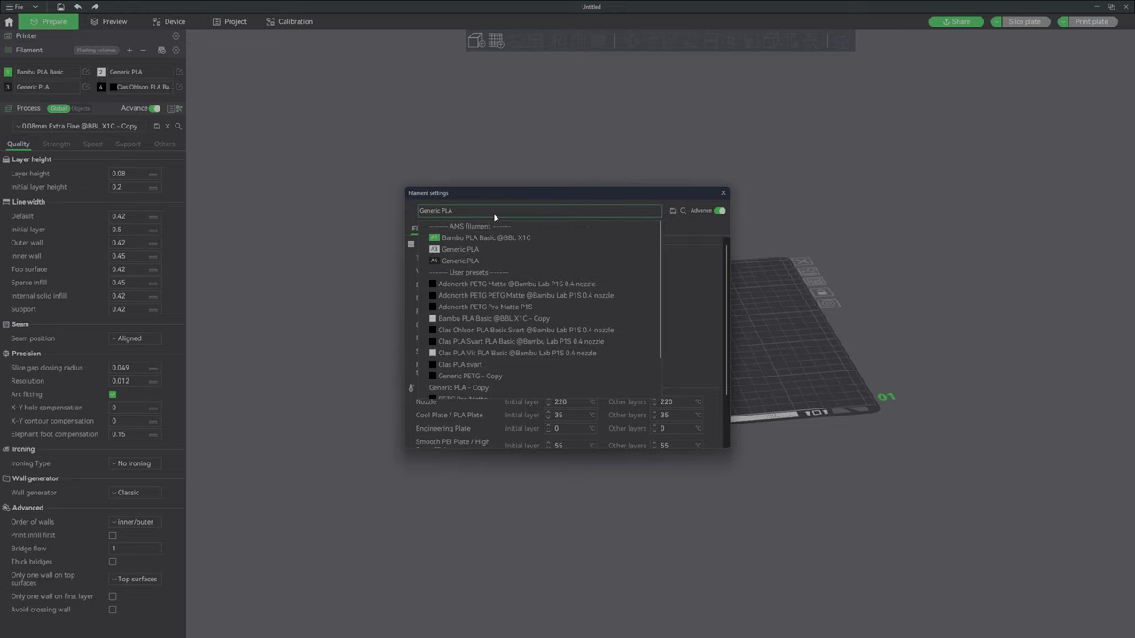
click(496, 287)
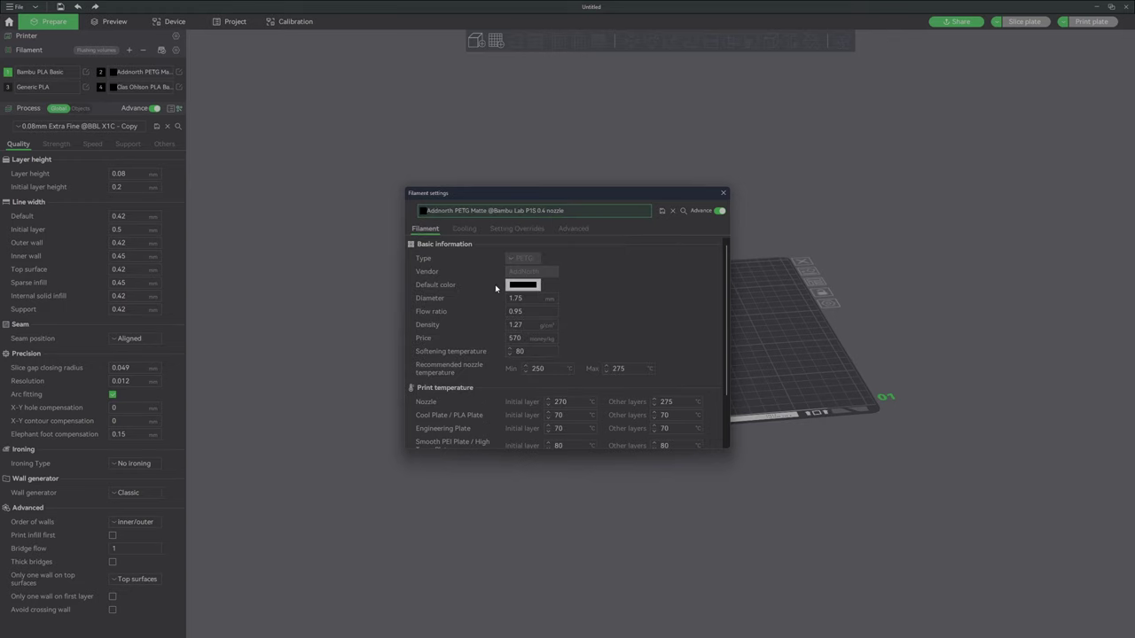
click(661, 210)
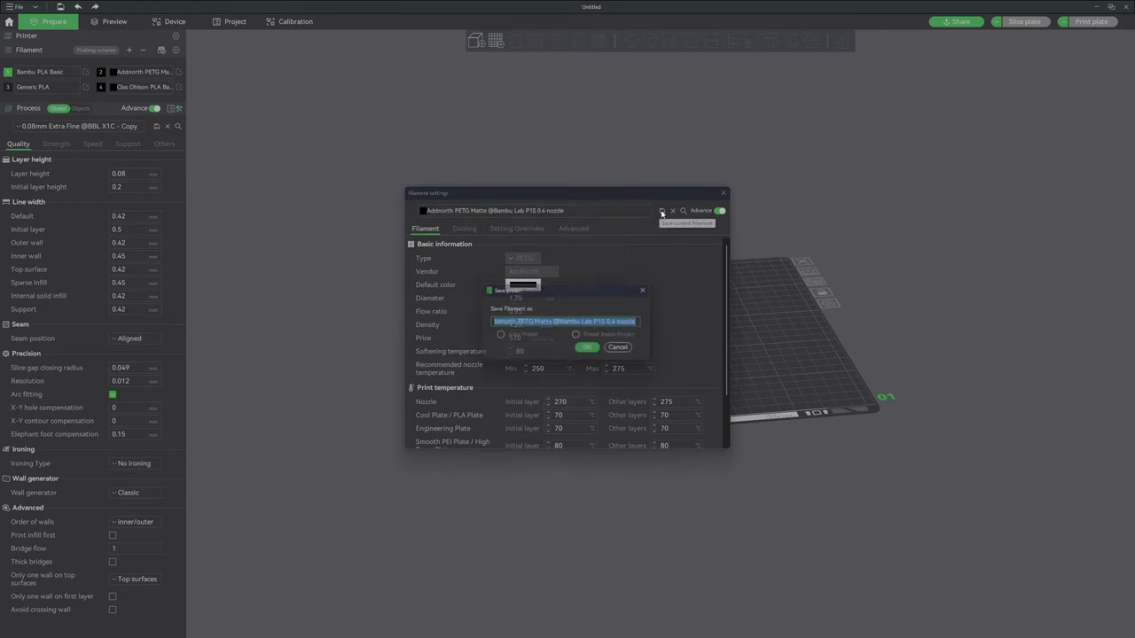
click(586, 350)
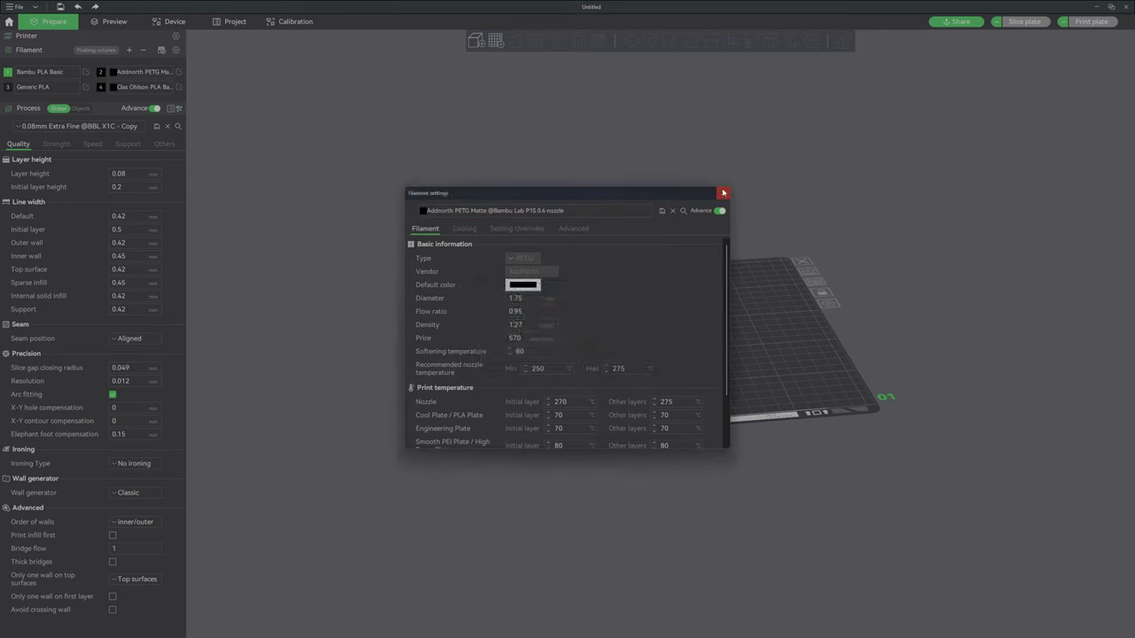
click(661, 210)
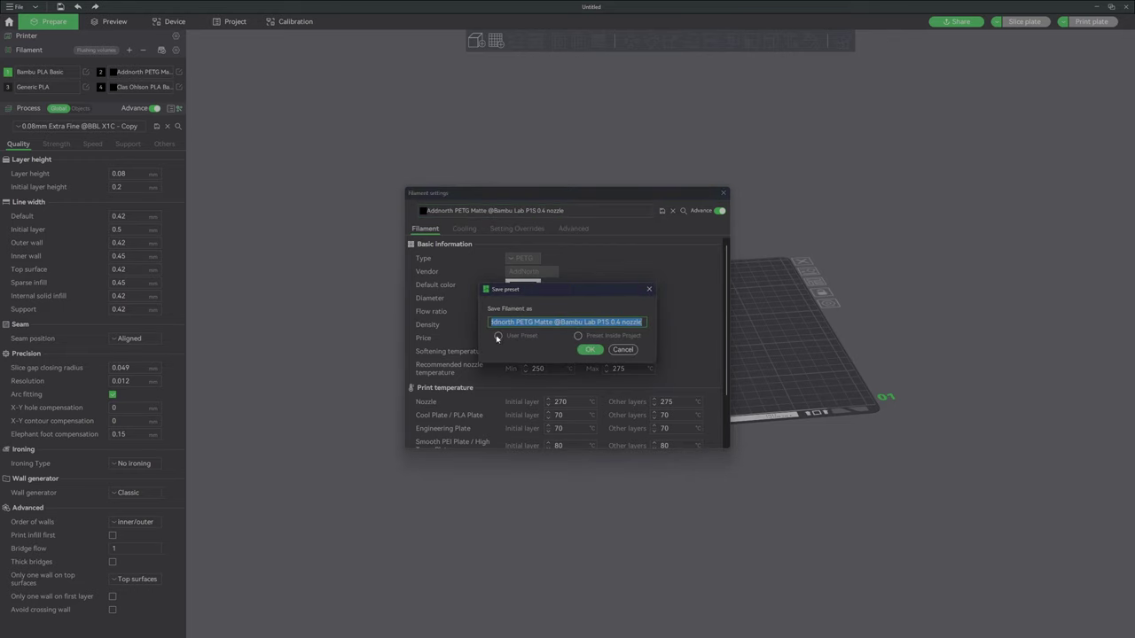
- Finish saving slot 2's user preset, then set filament 3 to Clas PLA Vit PLA Basic
click(590, 350)
click(723, 193)
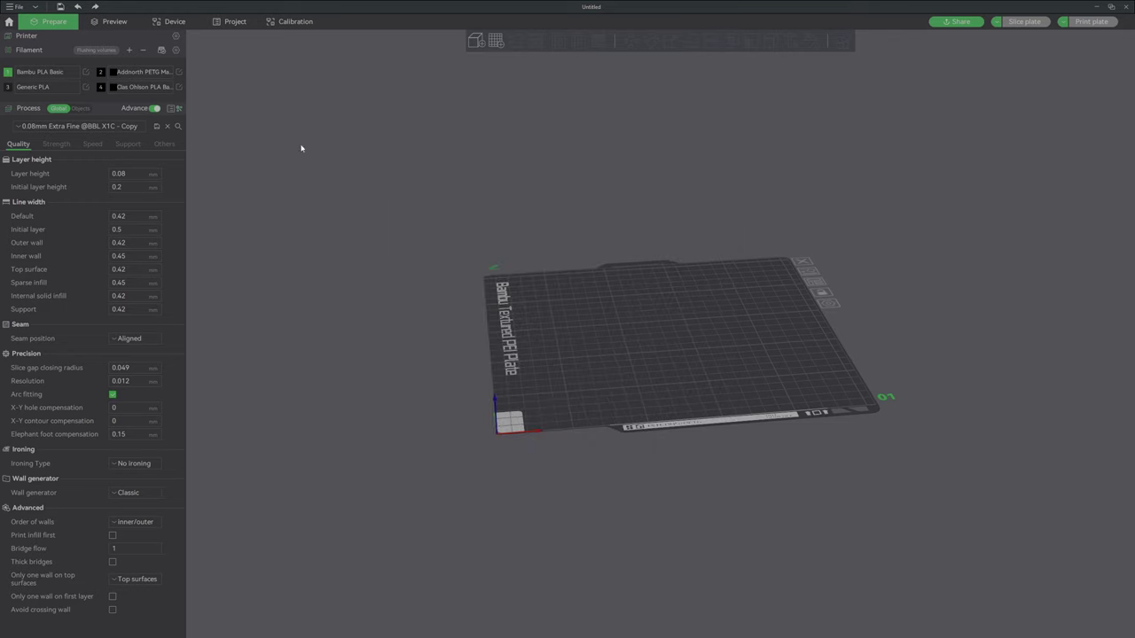
click(55, 87)
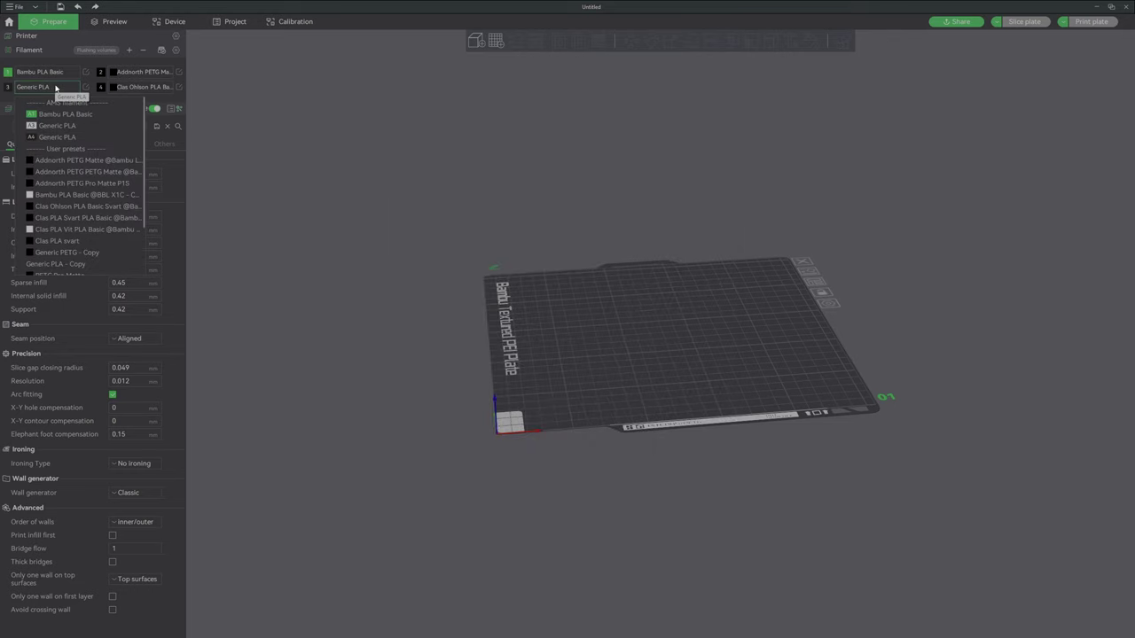
click(69, 232)
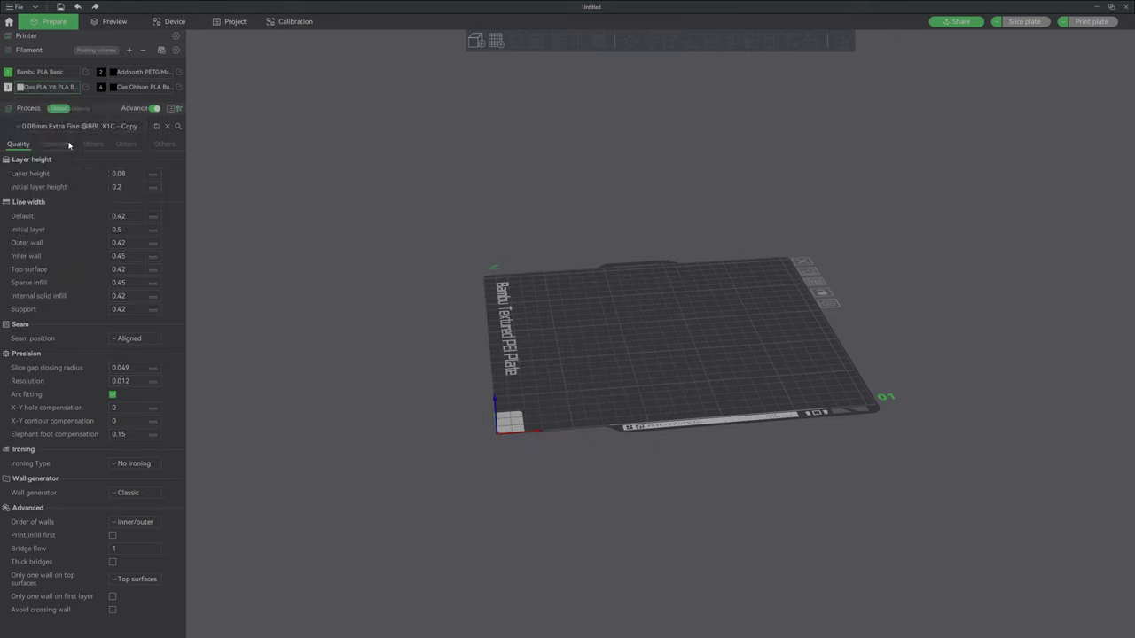
click(85, 87)
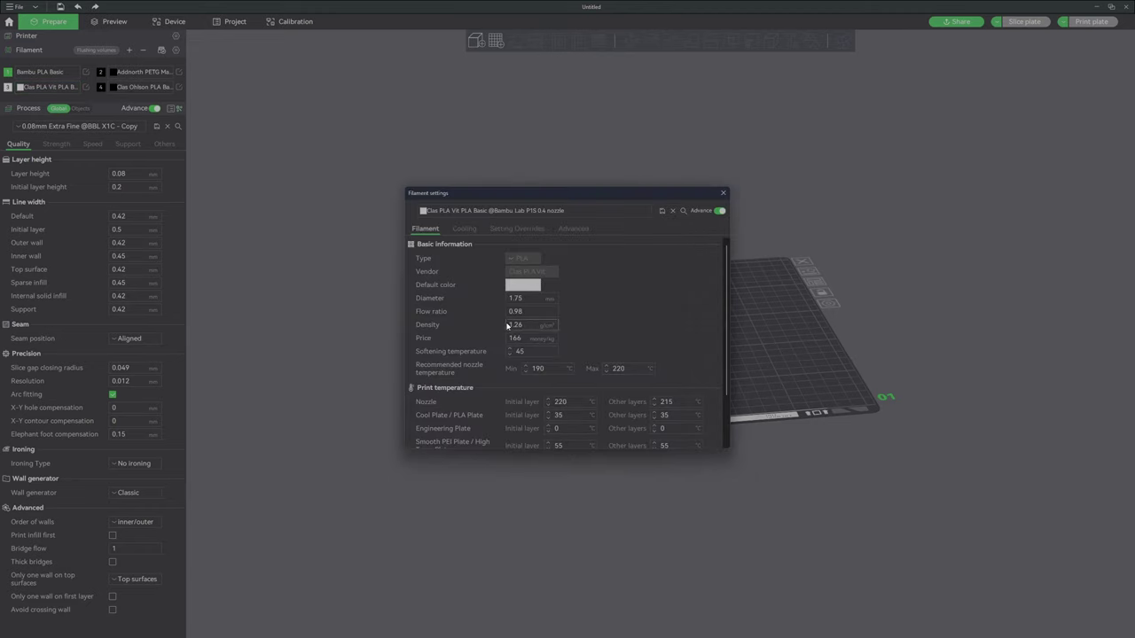
click(665, 210)
click(585, 346)
click(723, 192)
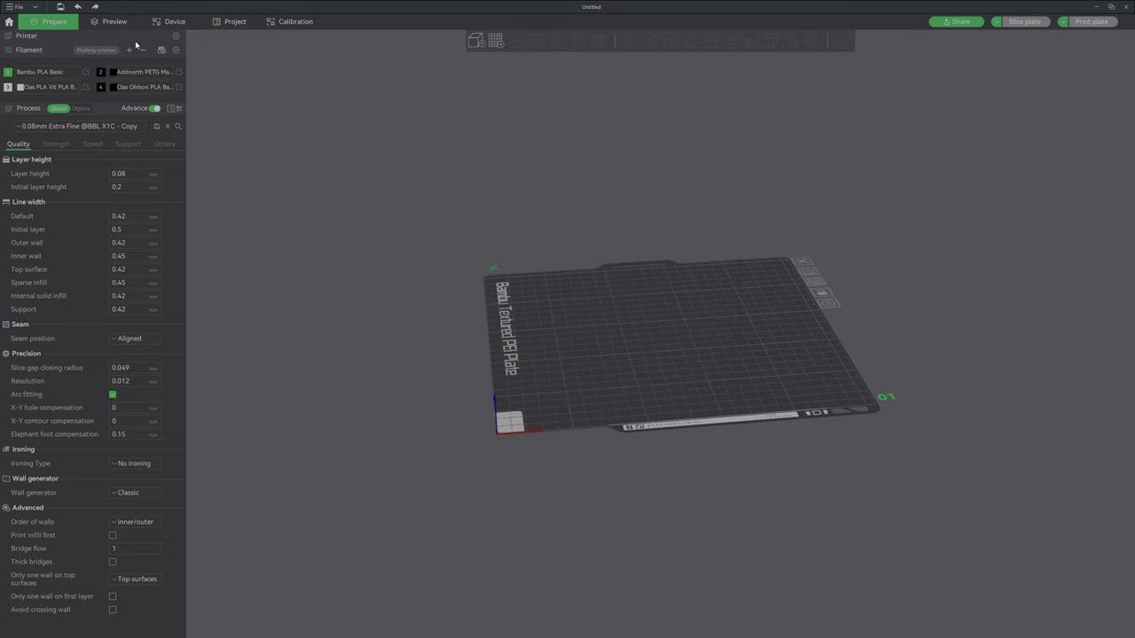
- Open the Compare presets window and close it again
click(181, 109)
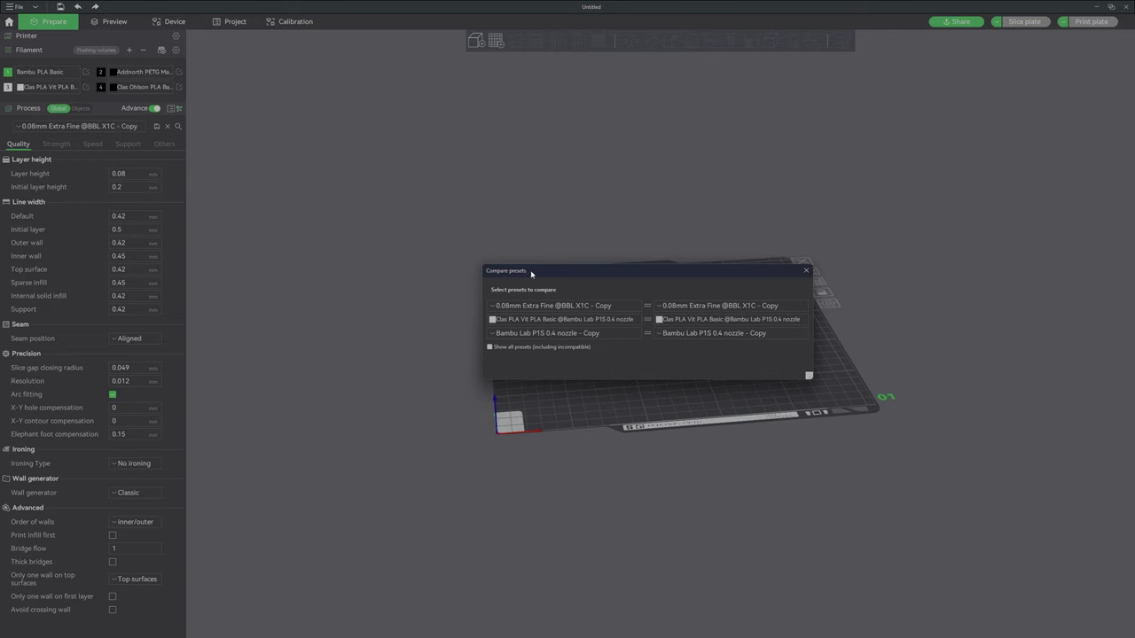
click(806, 269)
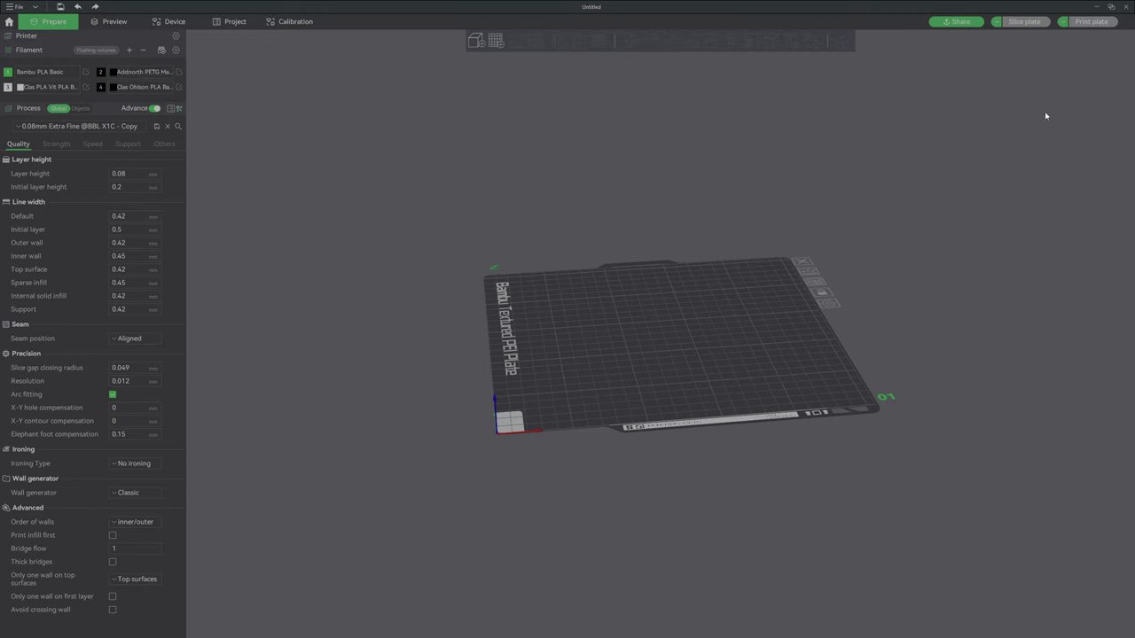
click(1110, 5)
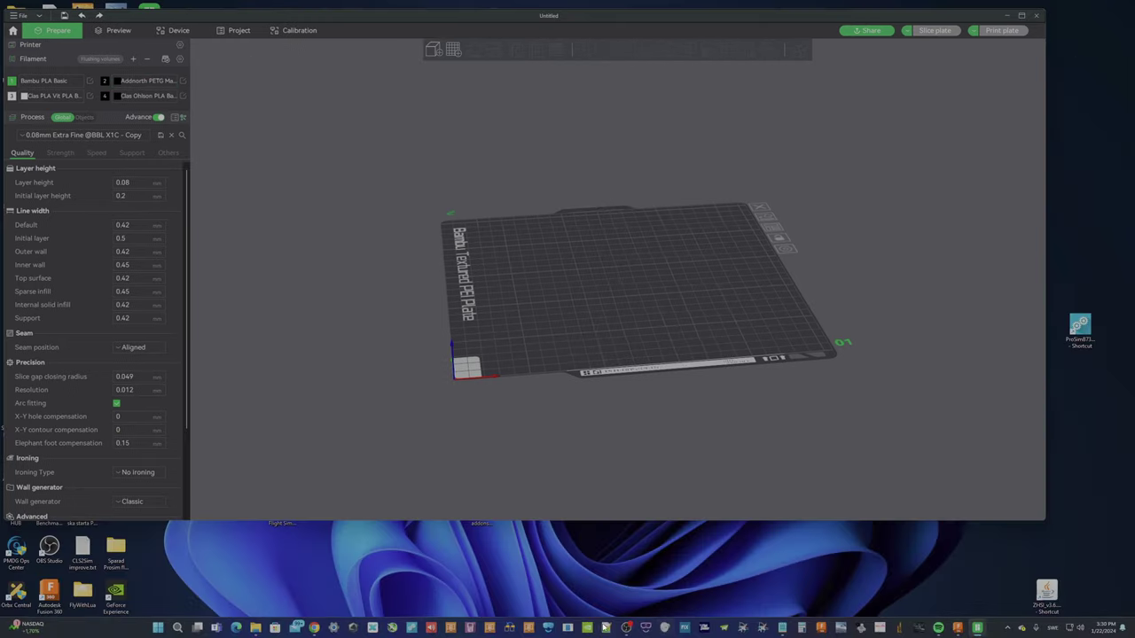
click(313, 627)
click(798, 9)
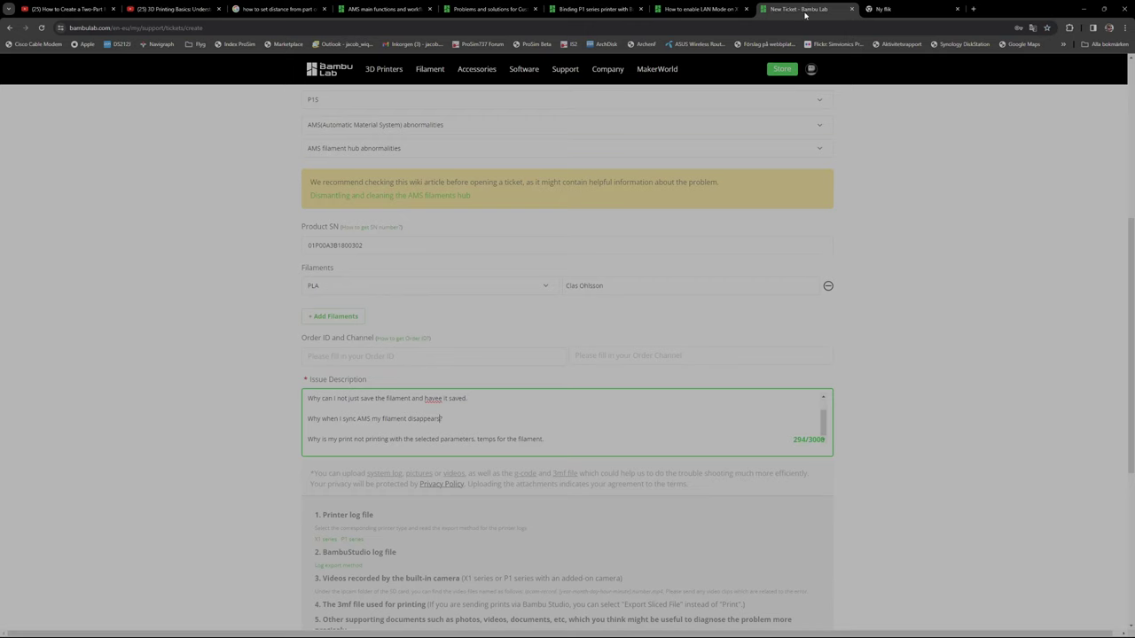
click(700, 7)
click(594, 9)
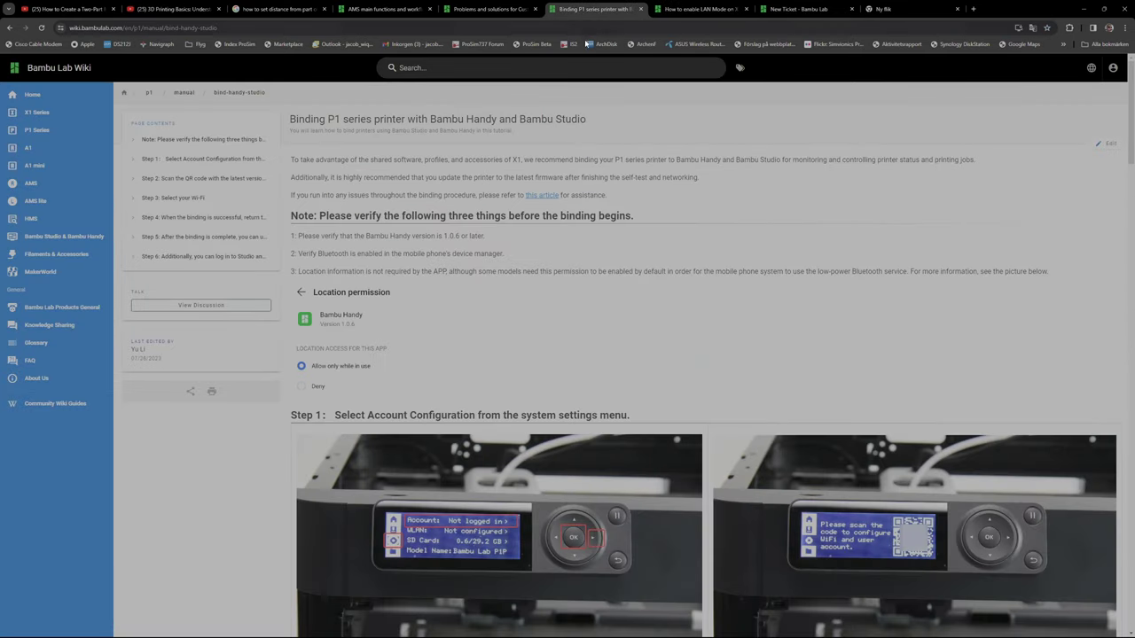
click(383, 8)
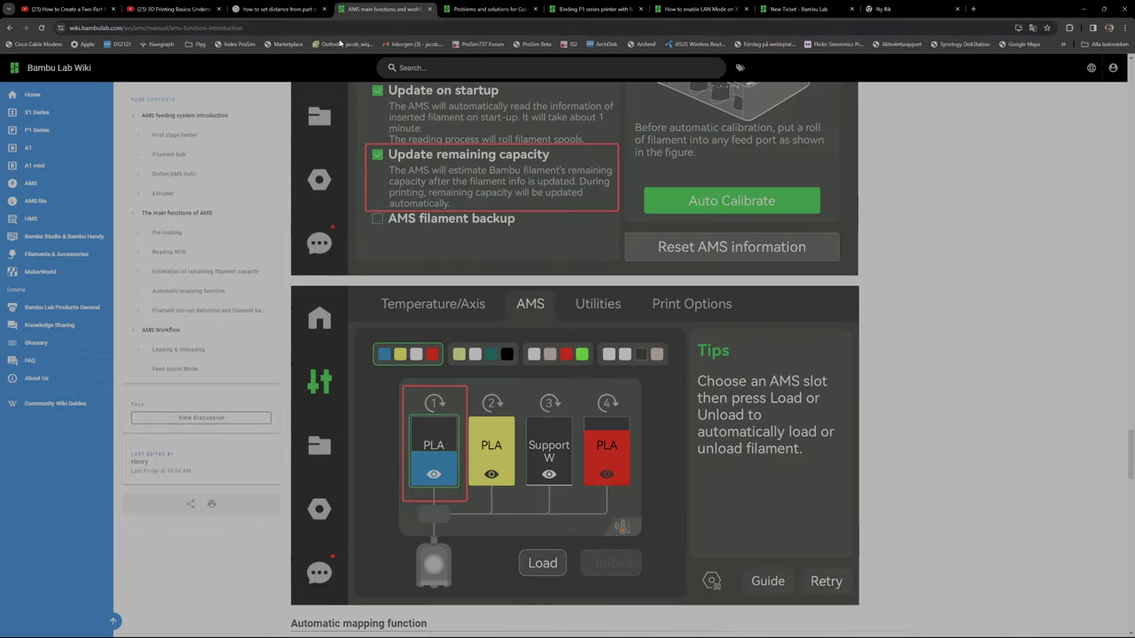
click(293, 7)
click(383, 8)
click(492, 8)
scroll(636, 218, up, 8)
scroll(635, 217, up, 2)
scroll(654, 231, down, 3)
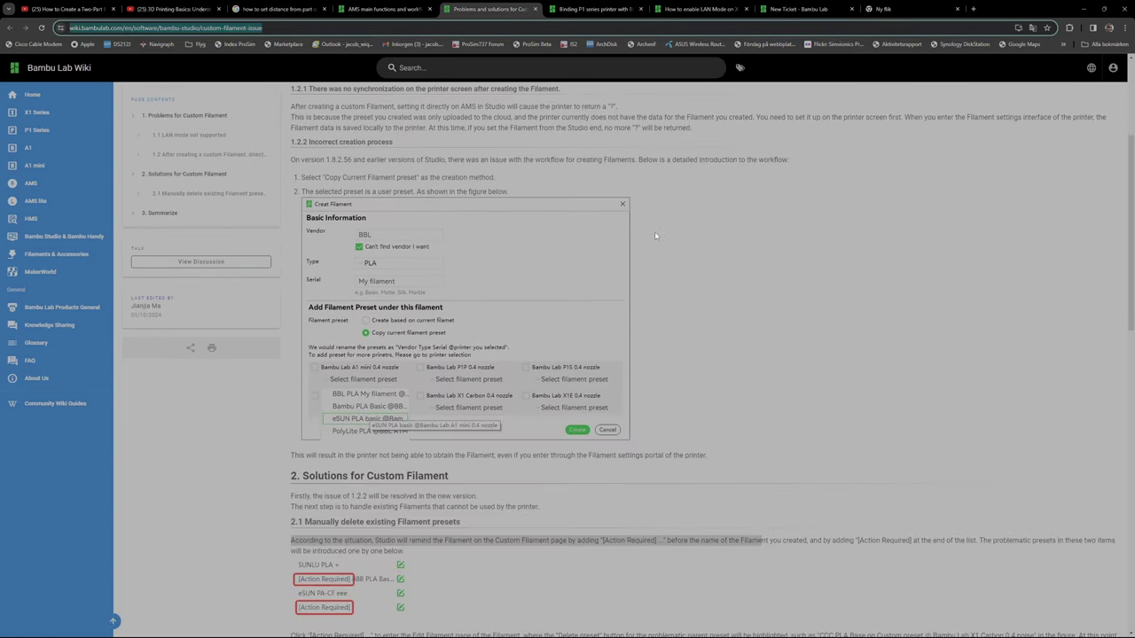
scroll(769, 299, up, 3)
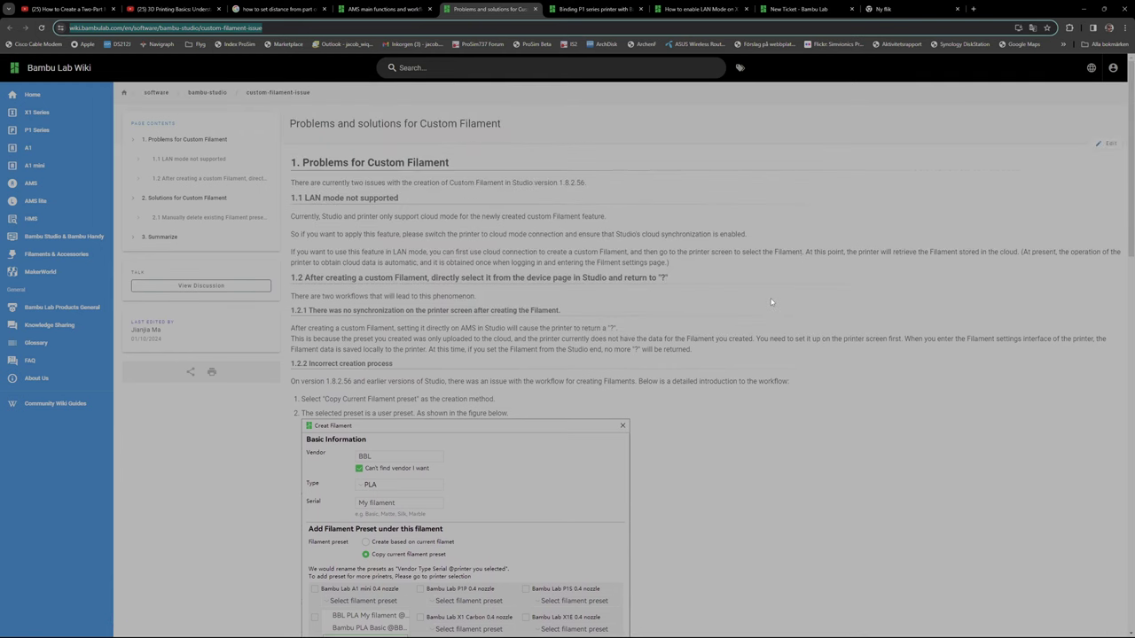
scroll(440, 370, down, 1)
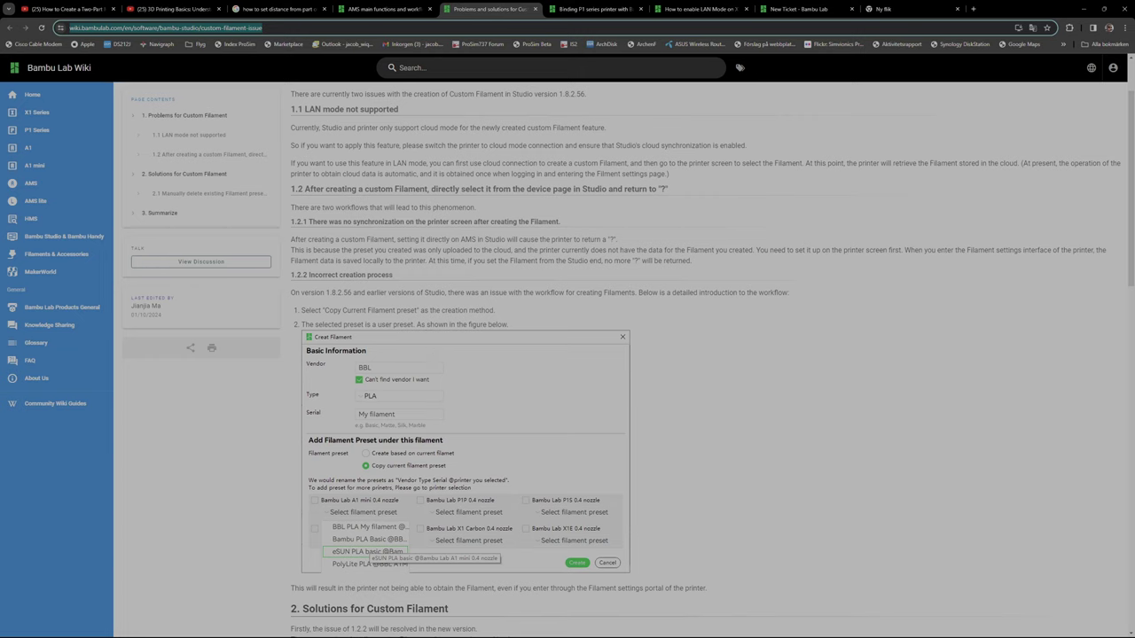
drag(291, 292, 410, 294)
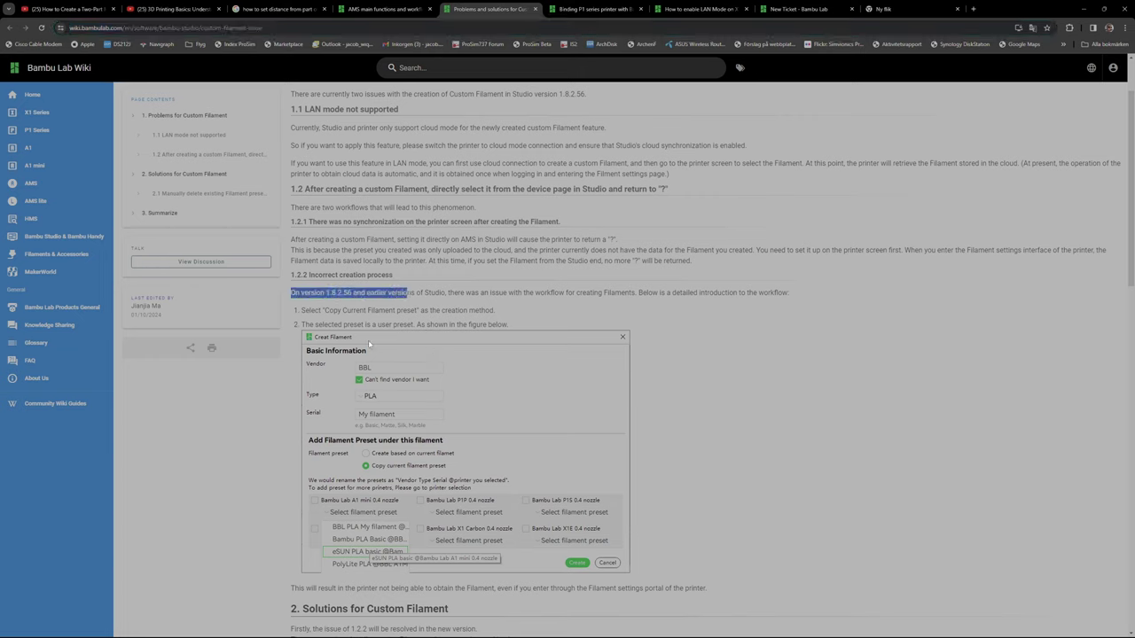
scroll(369, 381, down, 1)
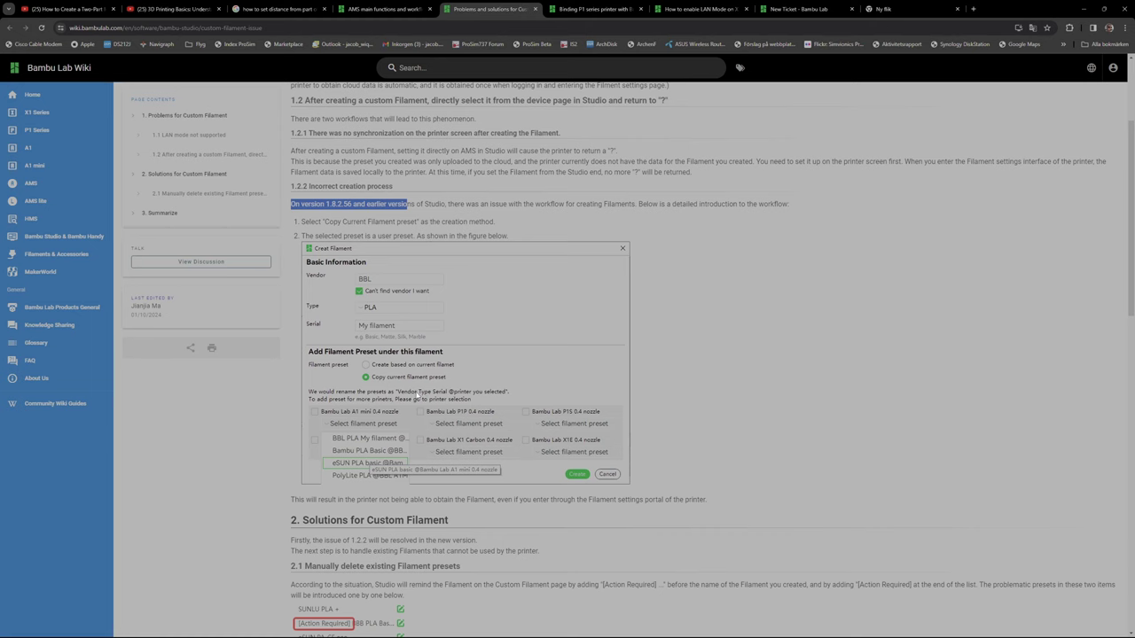
click(1078, 8)
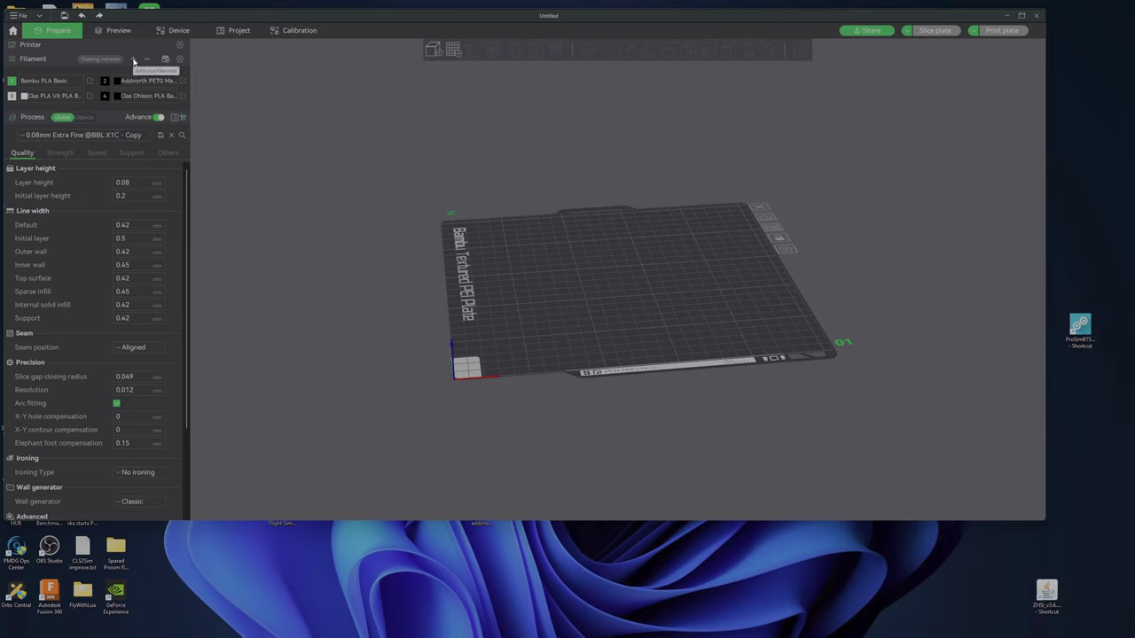
click(134, 59)
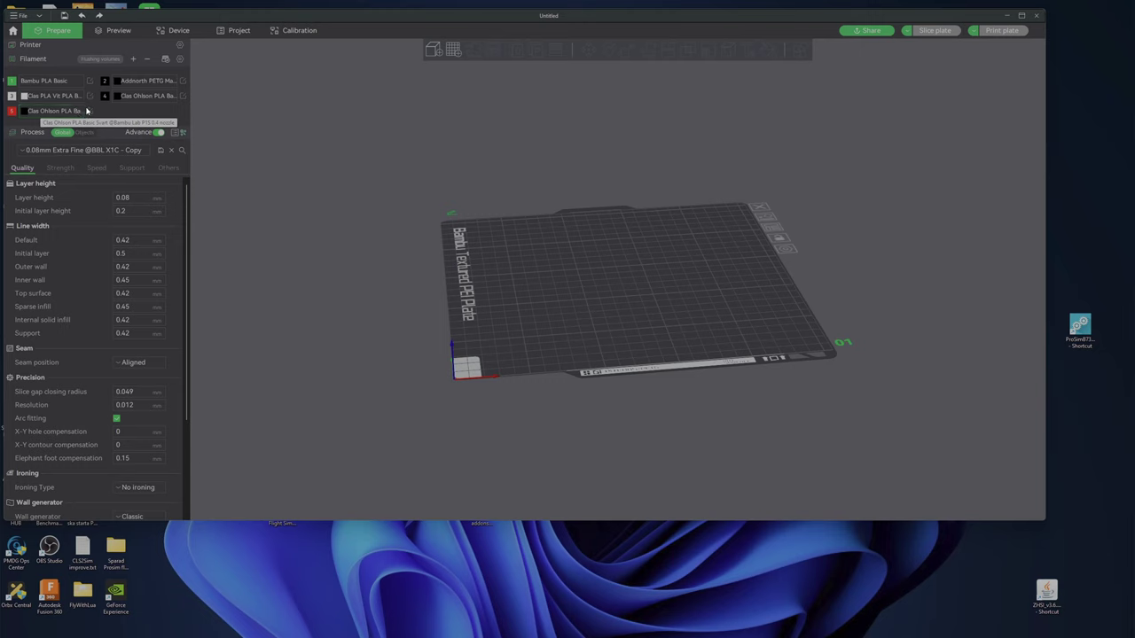
click(12, 112)
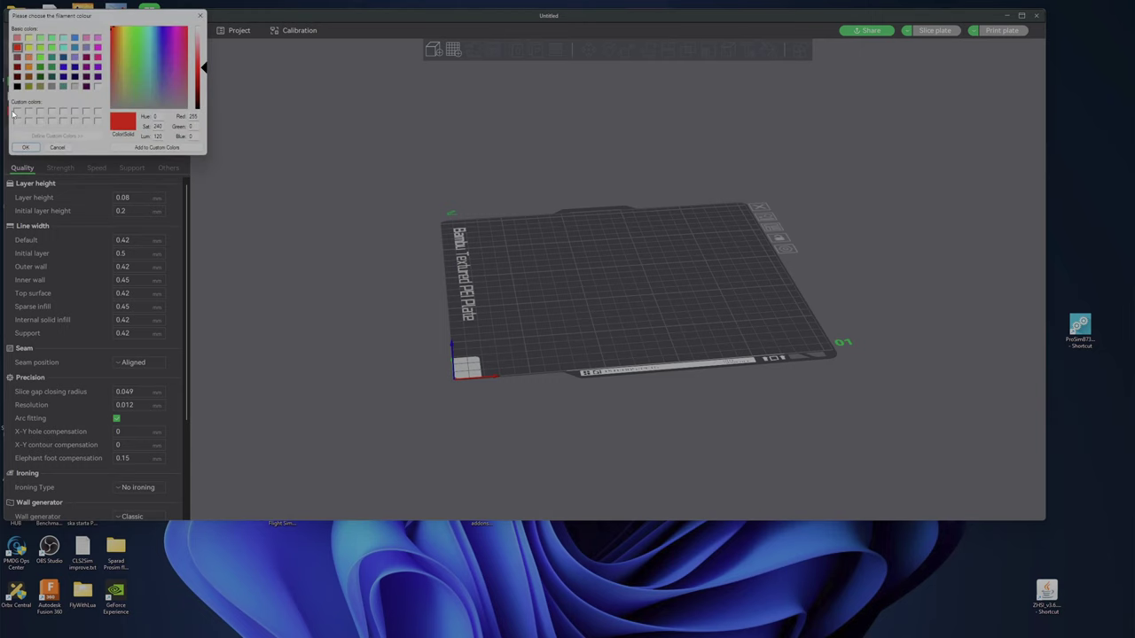
click(60, 151)
click(90, 111)
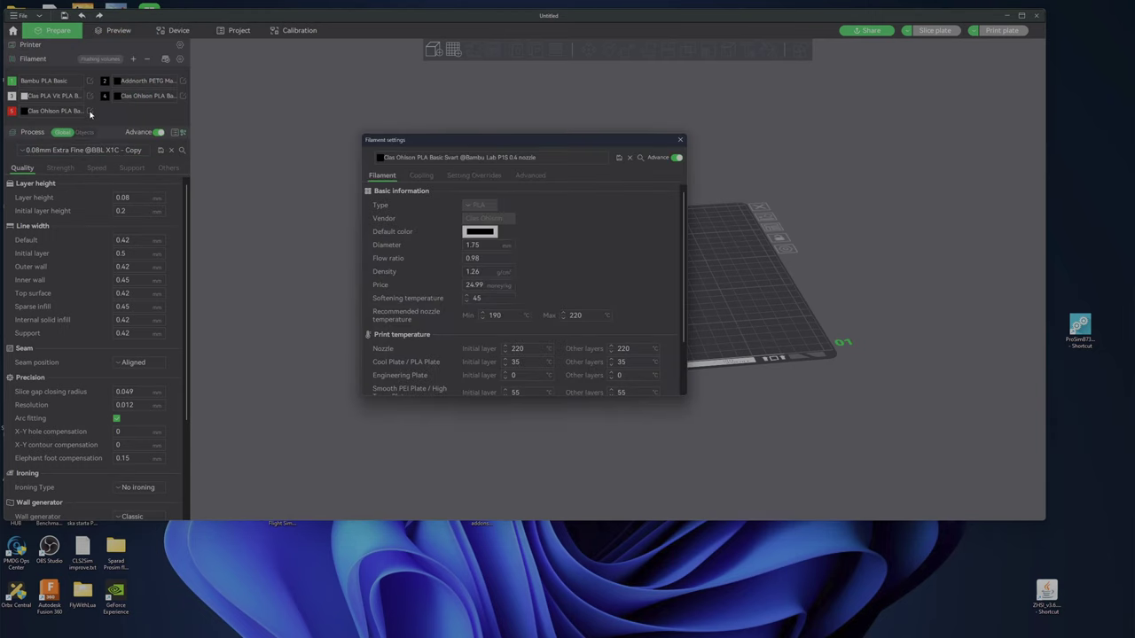
click(679, 139)
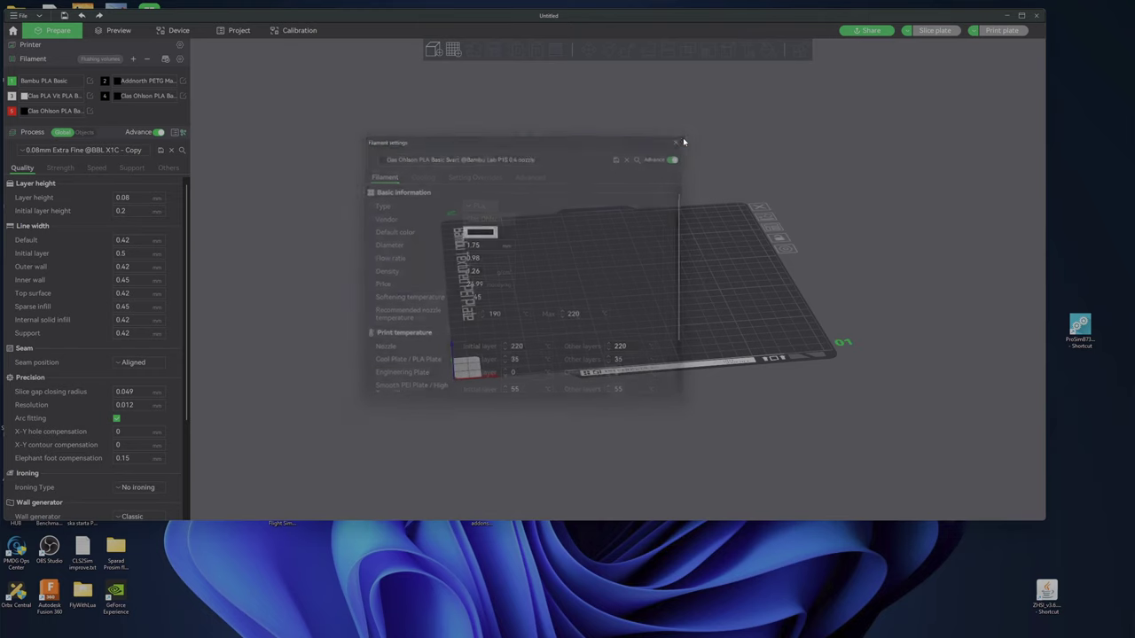
click(60, 113)
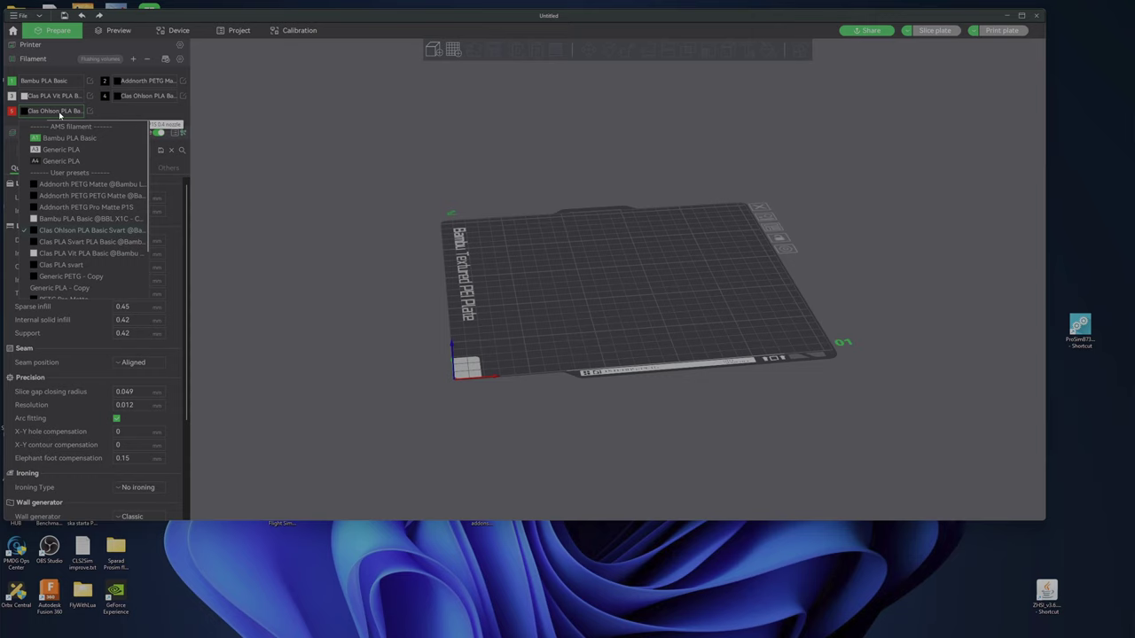
click(59, 114)
click(148, 59)
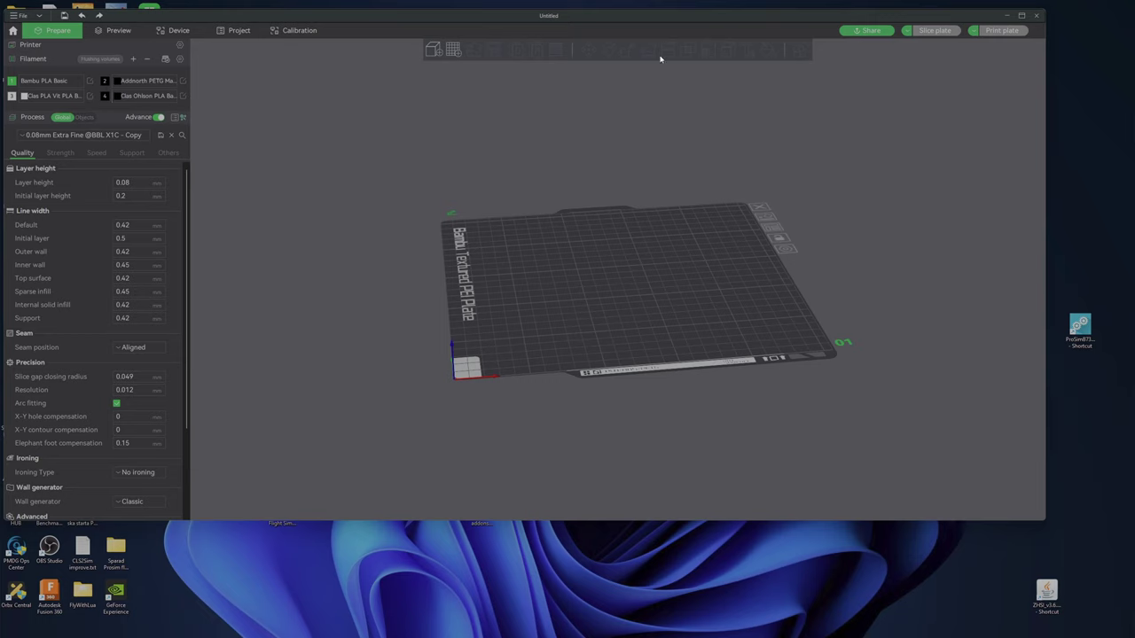
- On the Device tab, browse AMS slot 3's filament presets without choosing one, then close its editor
click(175, 30)
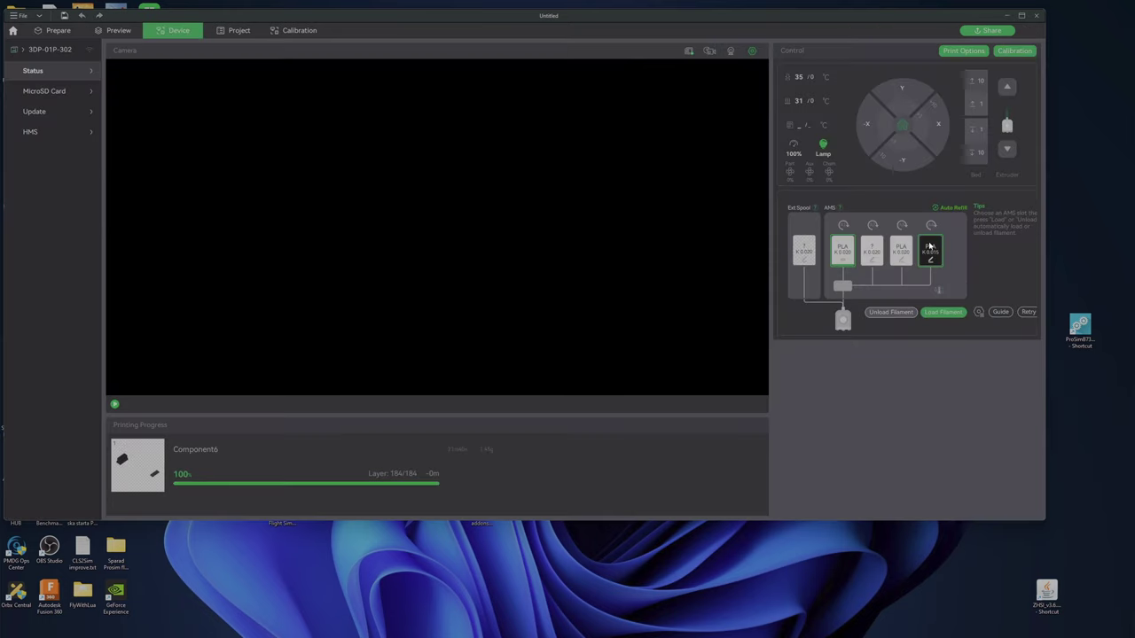
click(901, 250)
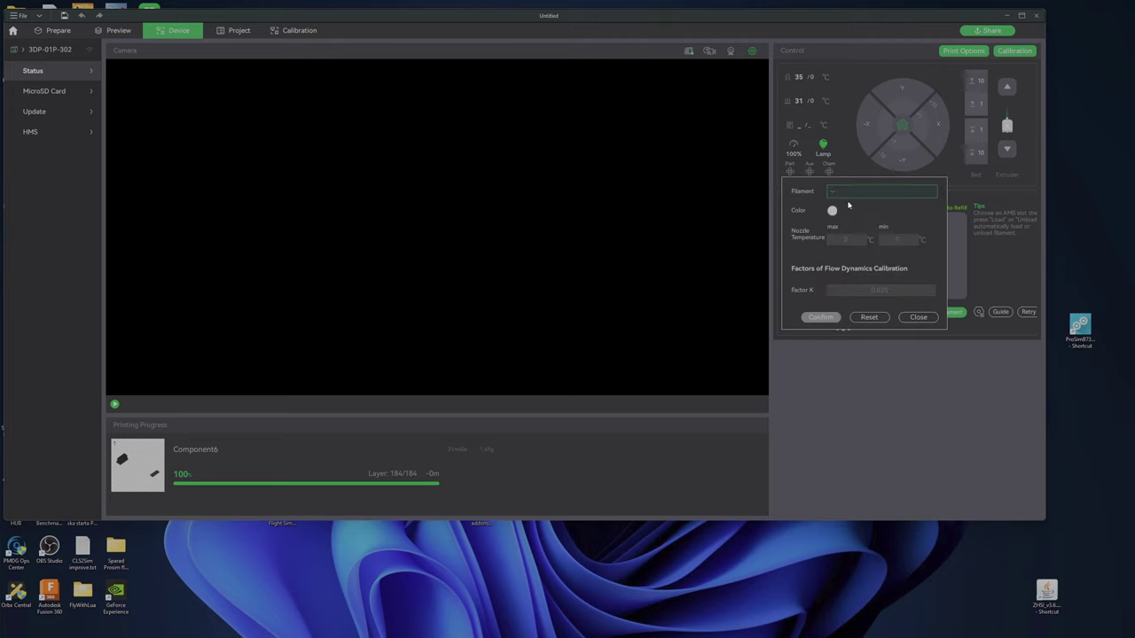
click(845, 200)
scroll(895, 292, down, 10)
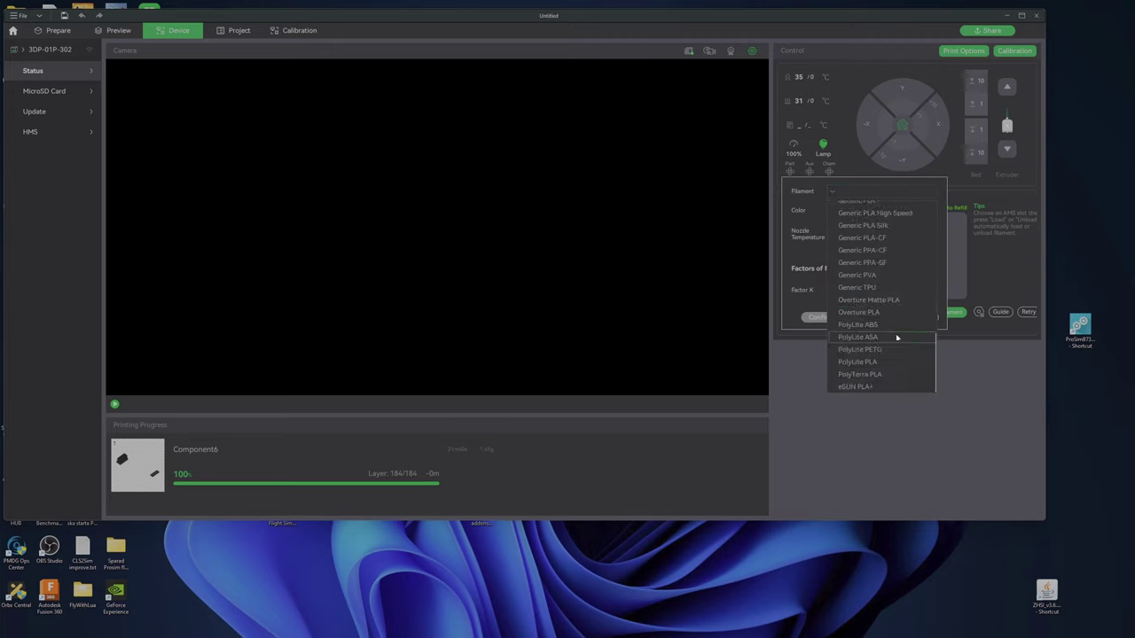
scroll(896, 328, up, 10)
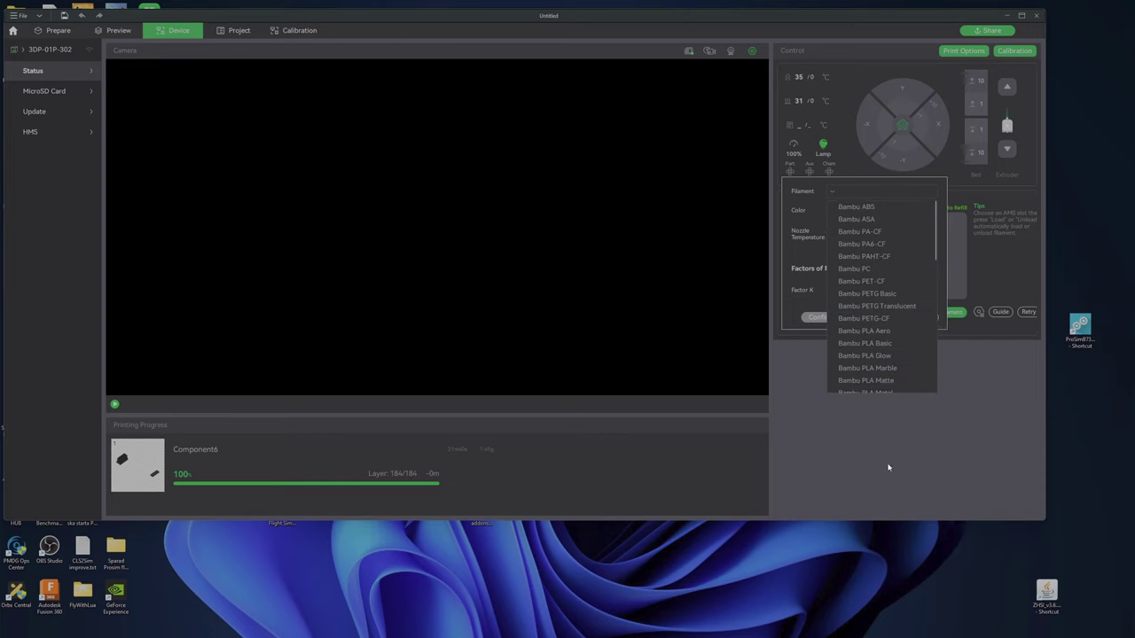
click(872, 188)
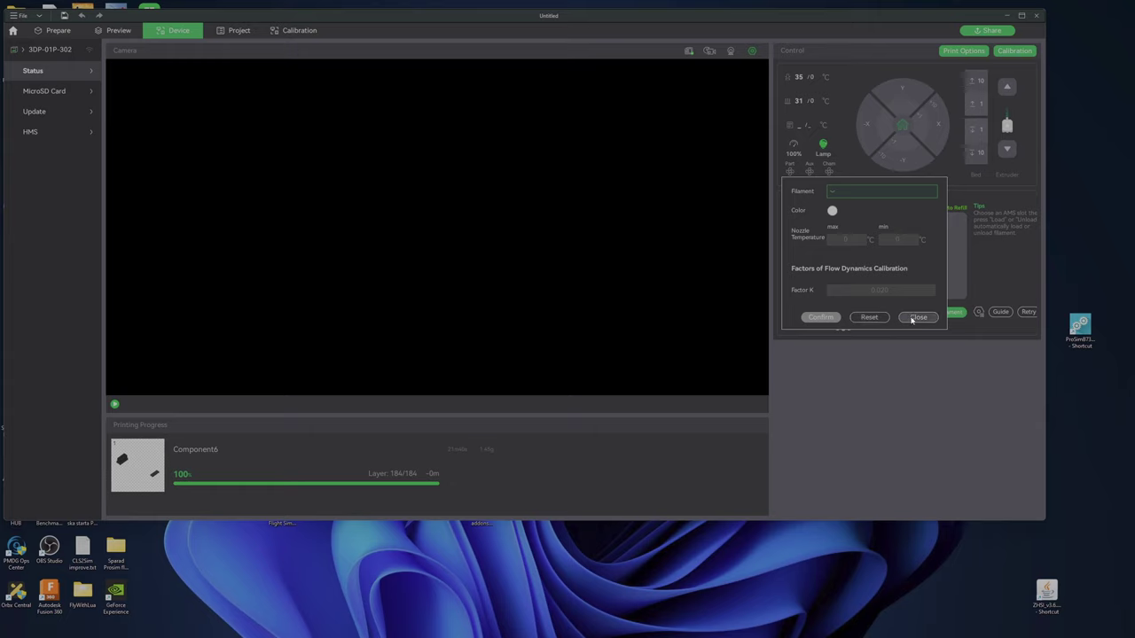
click(837, 194)
click(846, 194)
click(918, 318)
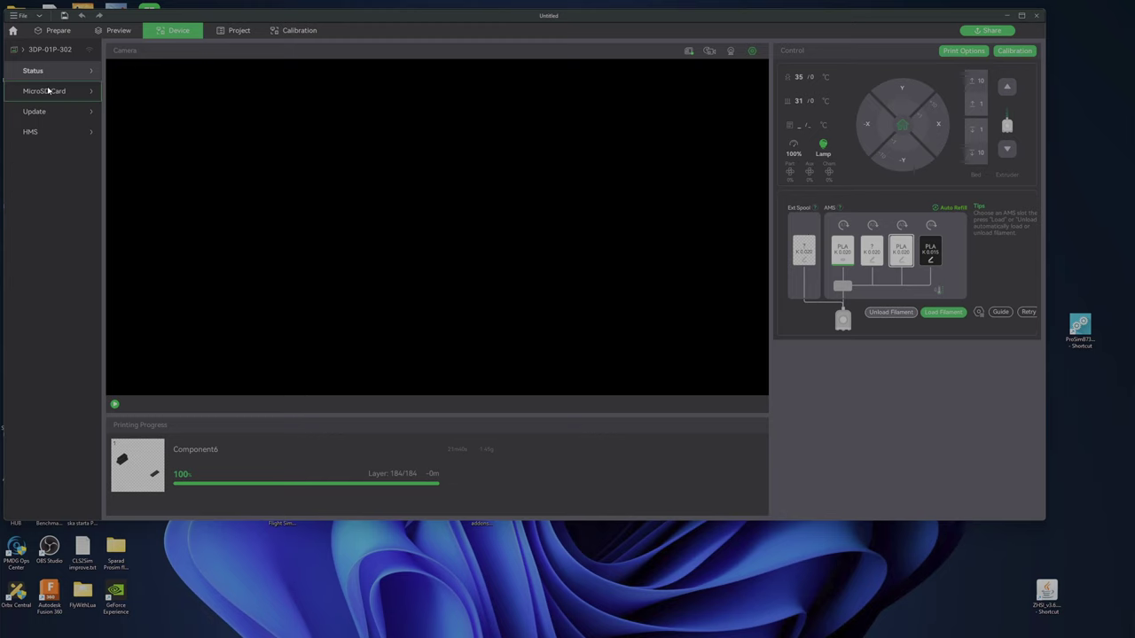
- Return to the Device page and view the AMS Settings window before closing it
click(57, 31)
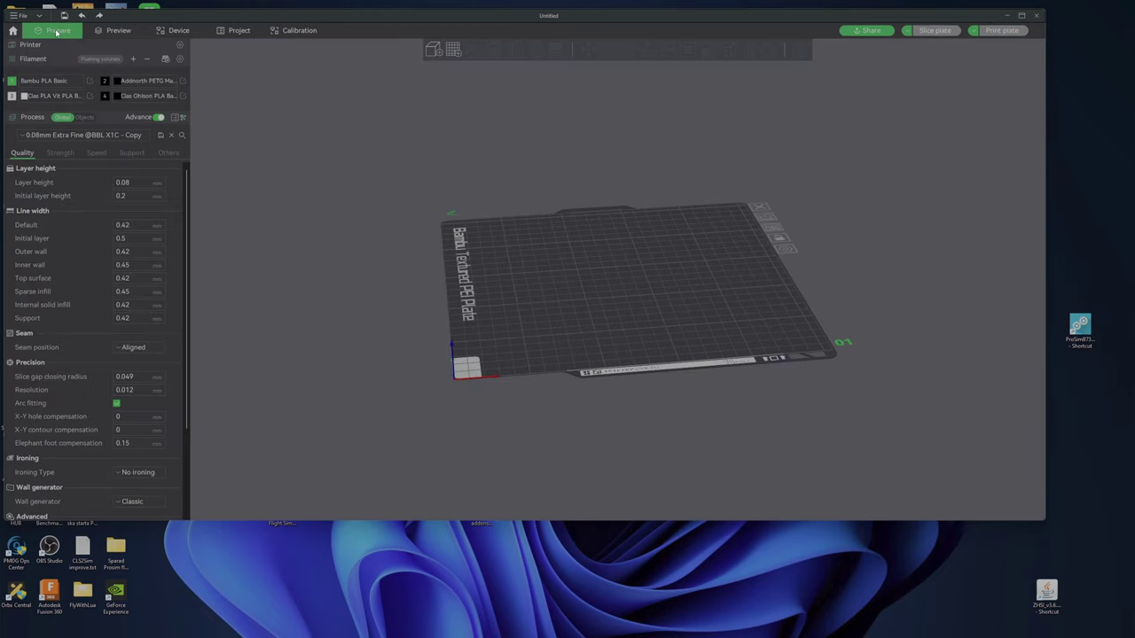
click(174, 30)
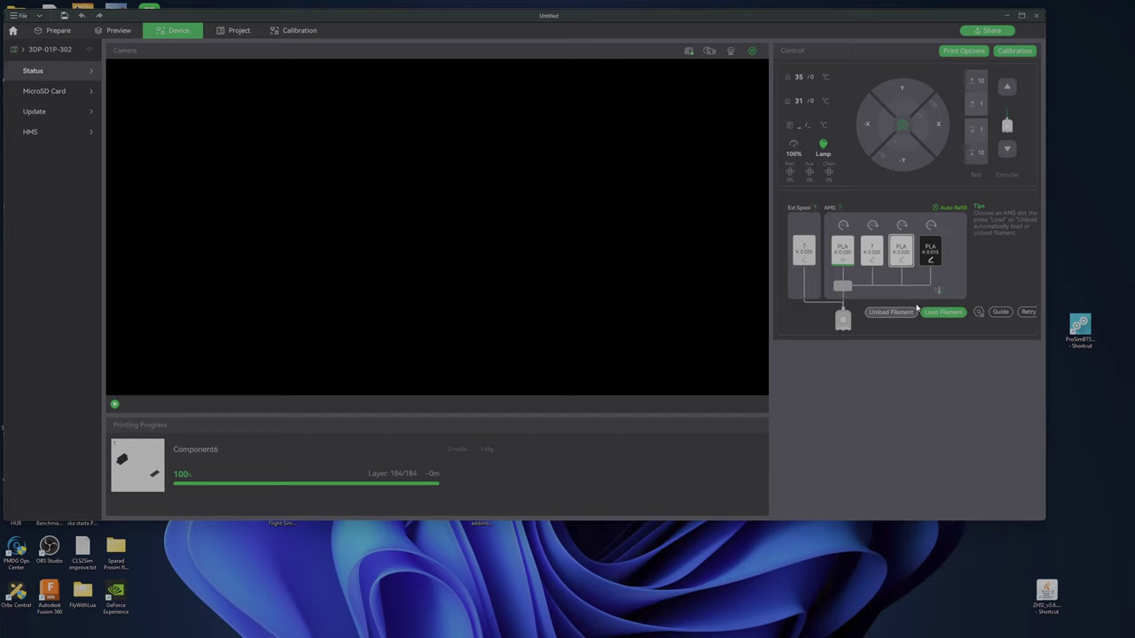
click(979, 311)
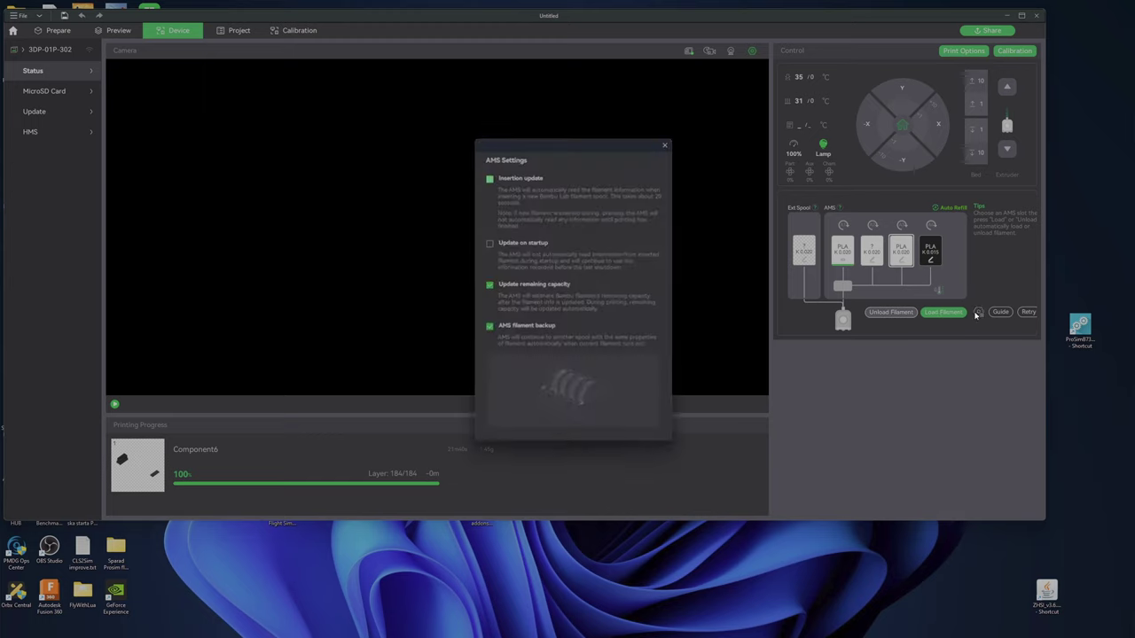
click(668, 145)
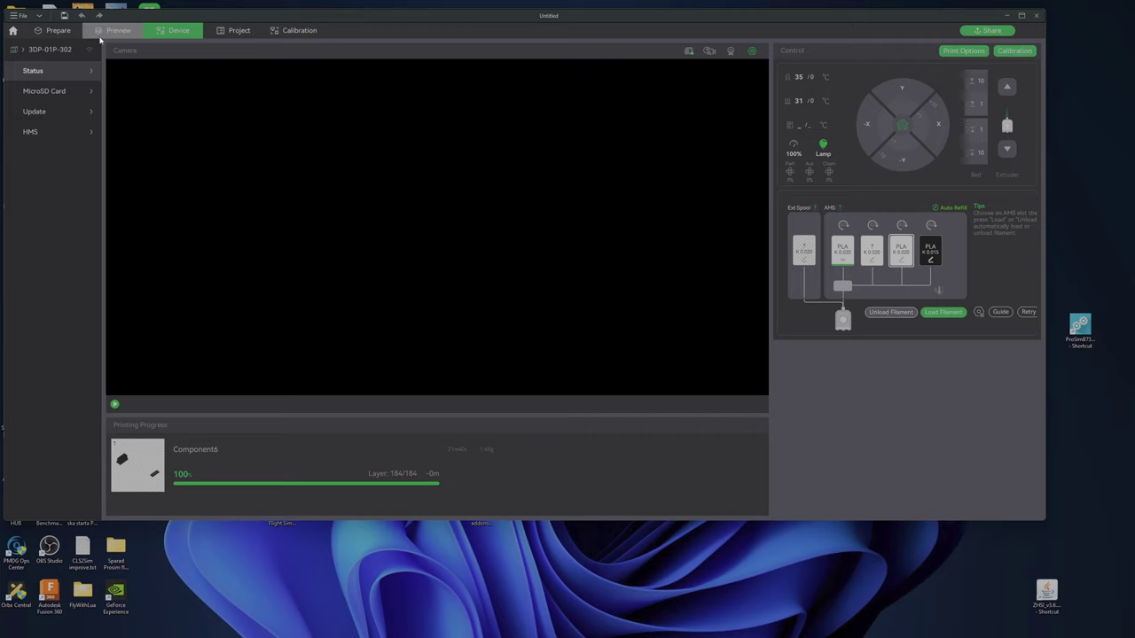
- From the Prepare page, sync only the changed filaments with the AMS
click(57, 34)
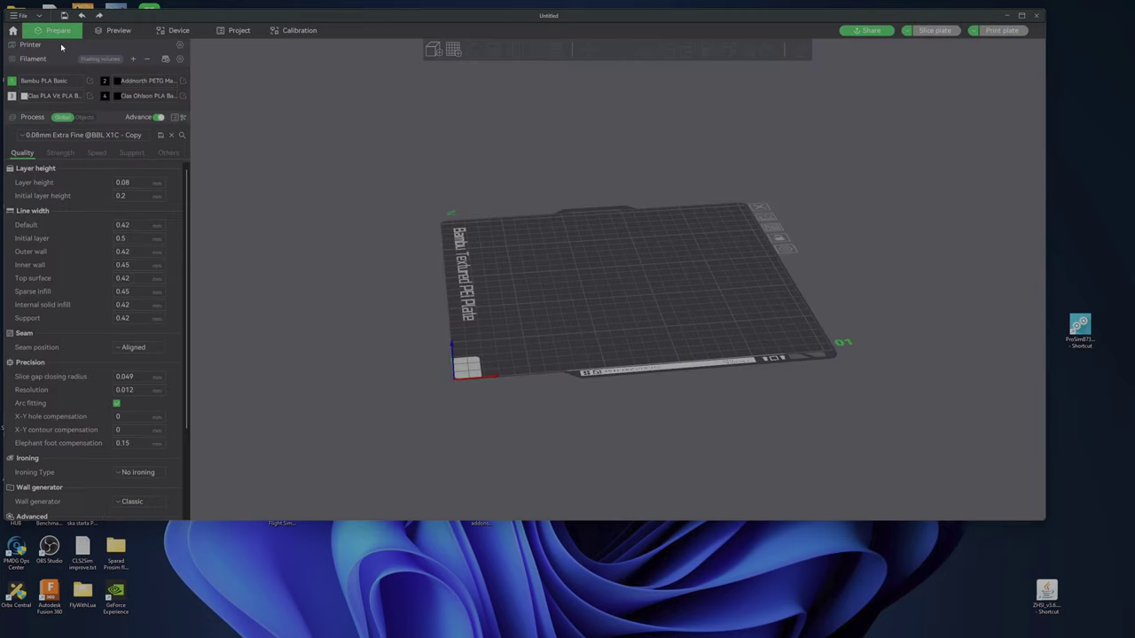
click(165, 59)
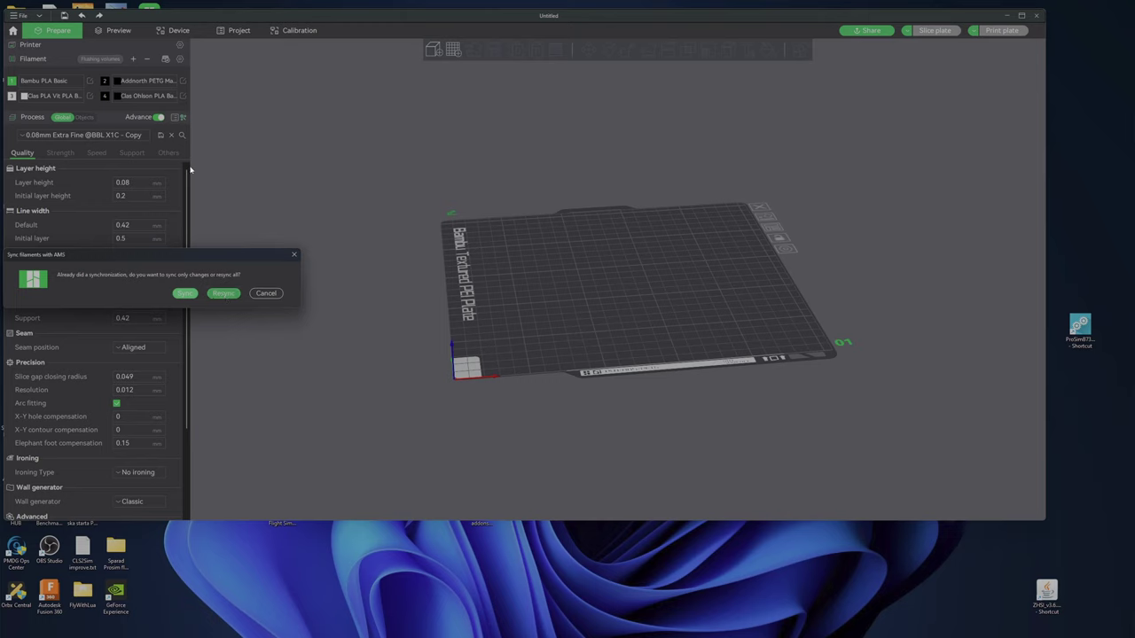
click(183, 294)
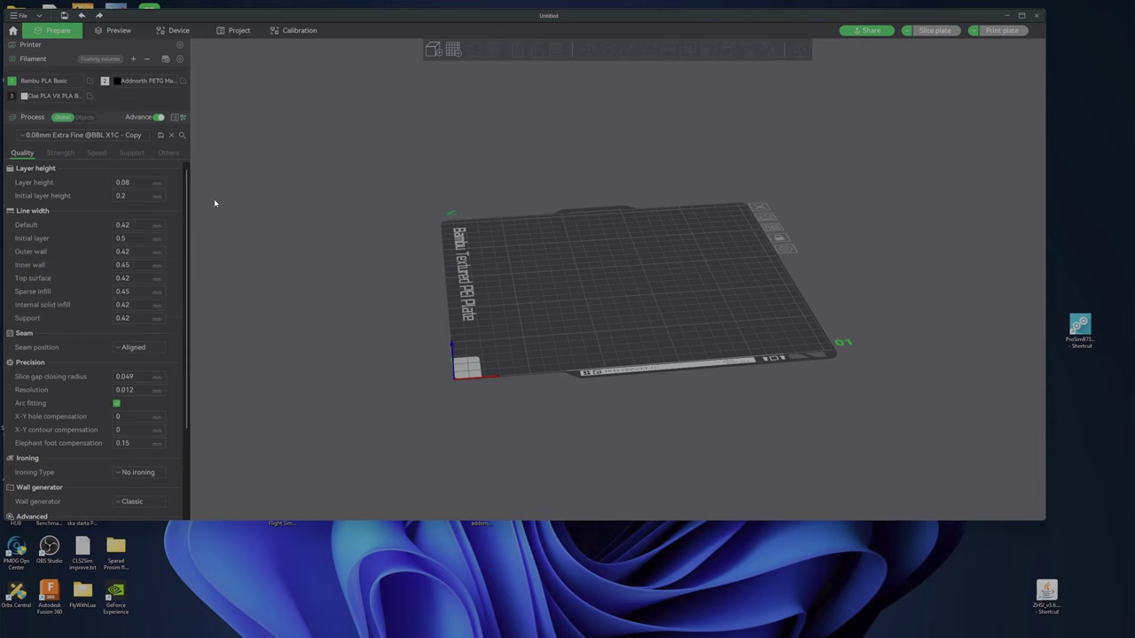
- Add a fourth filament slot set to Clas Ohlson PLA Basic Svart
click(133, 59)
click(146, 96)
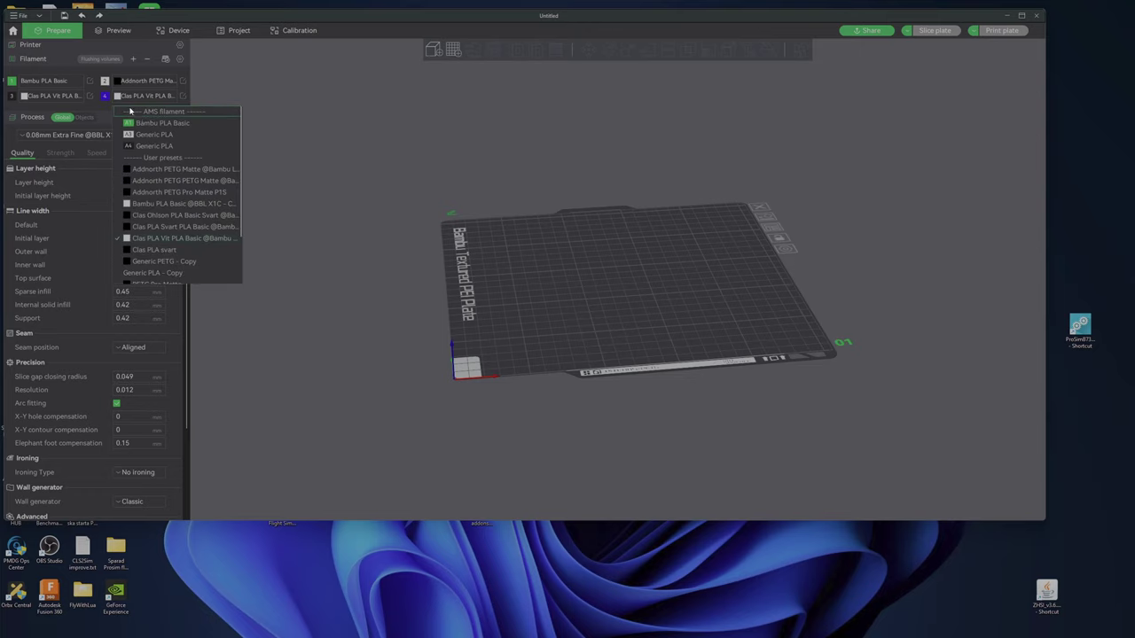
click(164, 218)
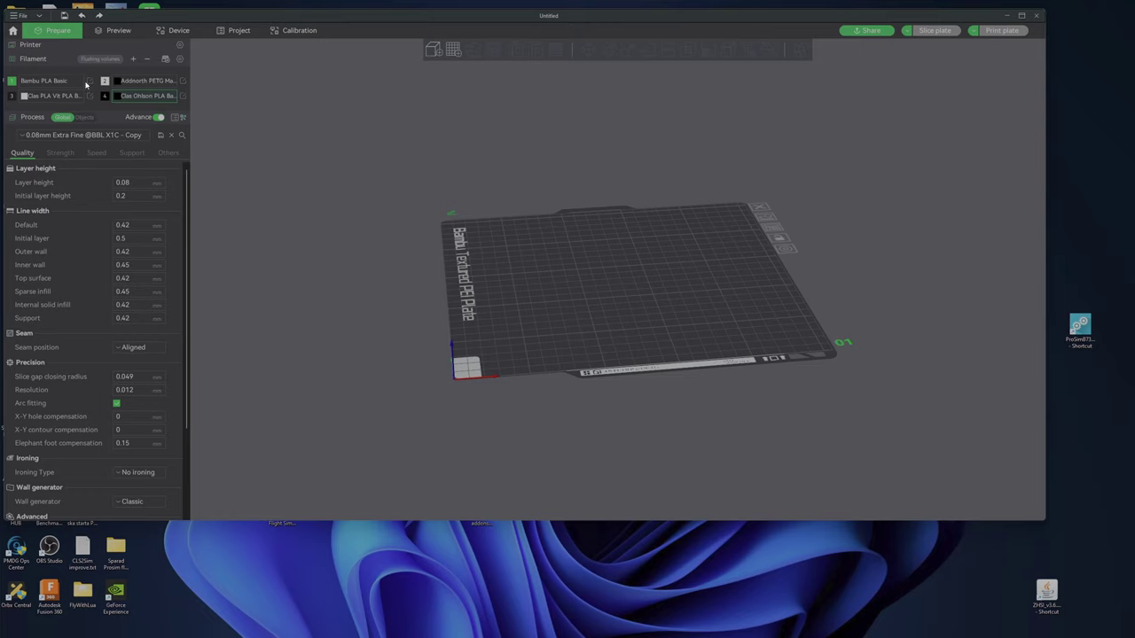
- Review filament 4's cooling, override and G-code settings, then dismiss the AMS sync prompt
click(183, 99)
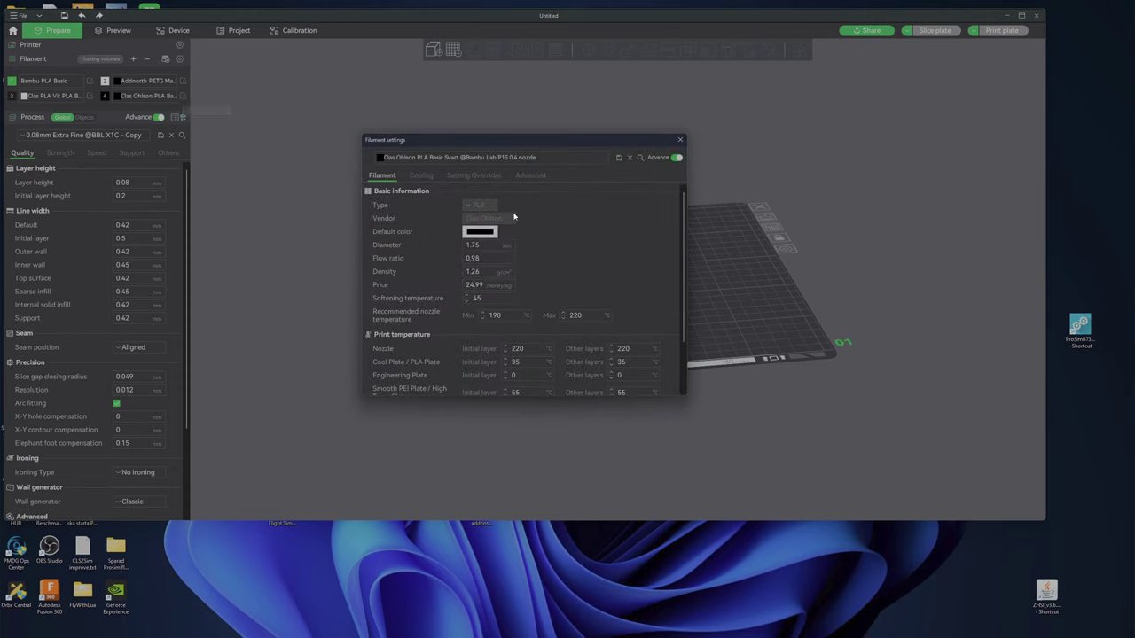
click(422, 175)
click(473, 176)
click(532, 175)
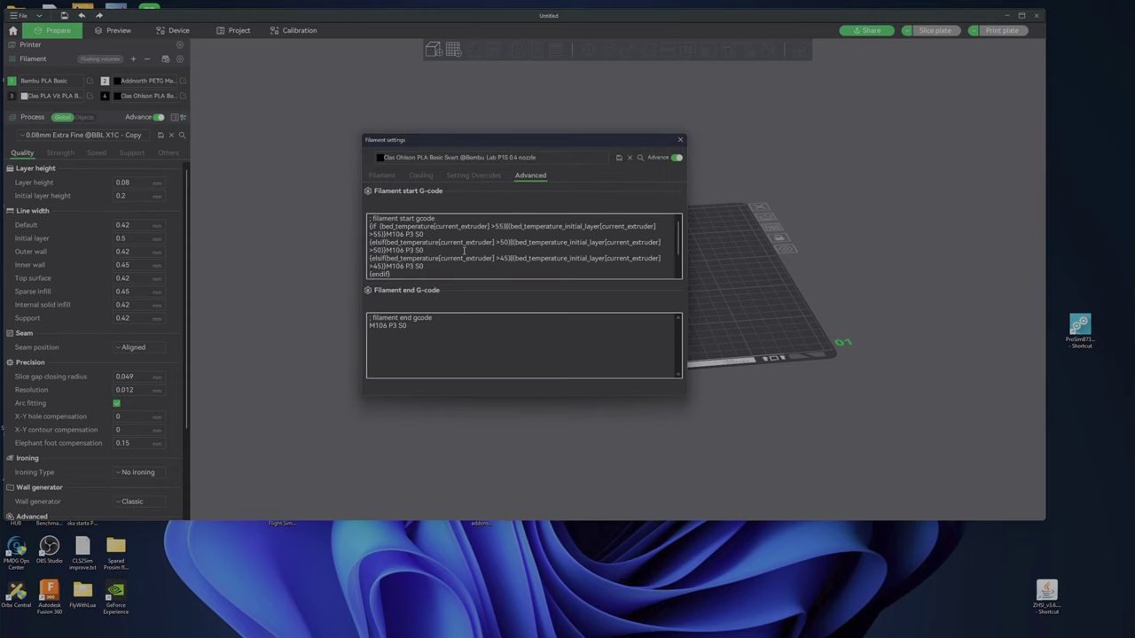
click(473, 176)
click(382, 175)
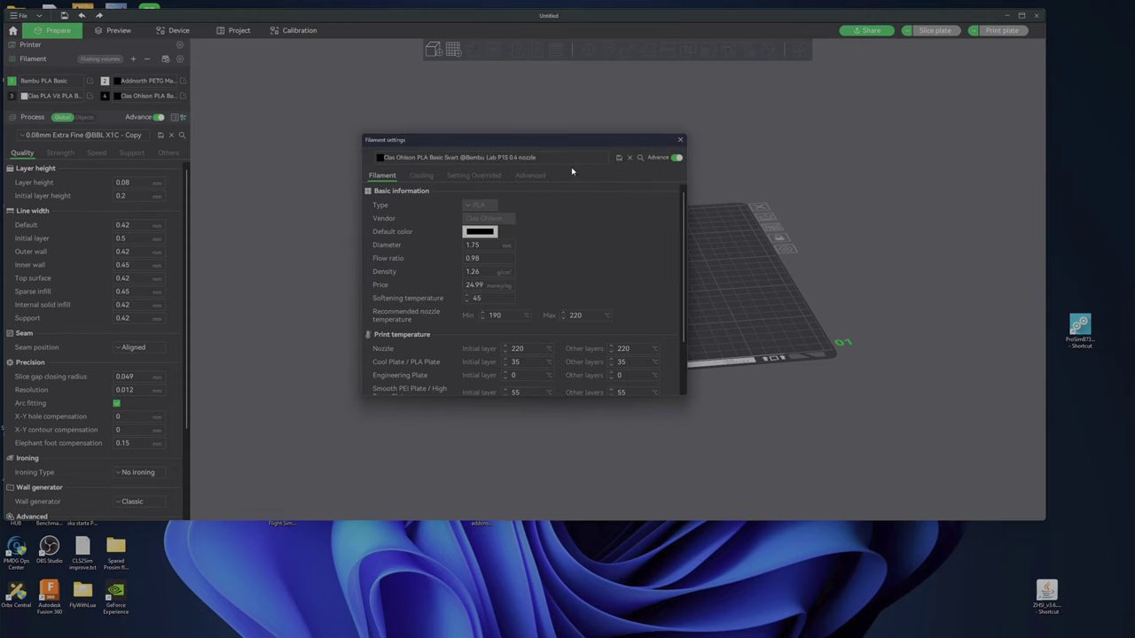
click(680, 140)
click(164, 58)
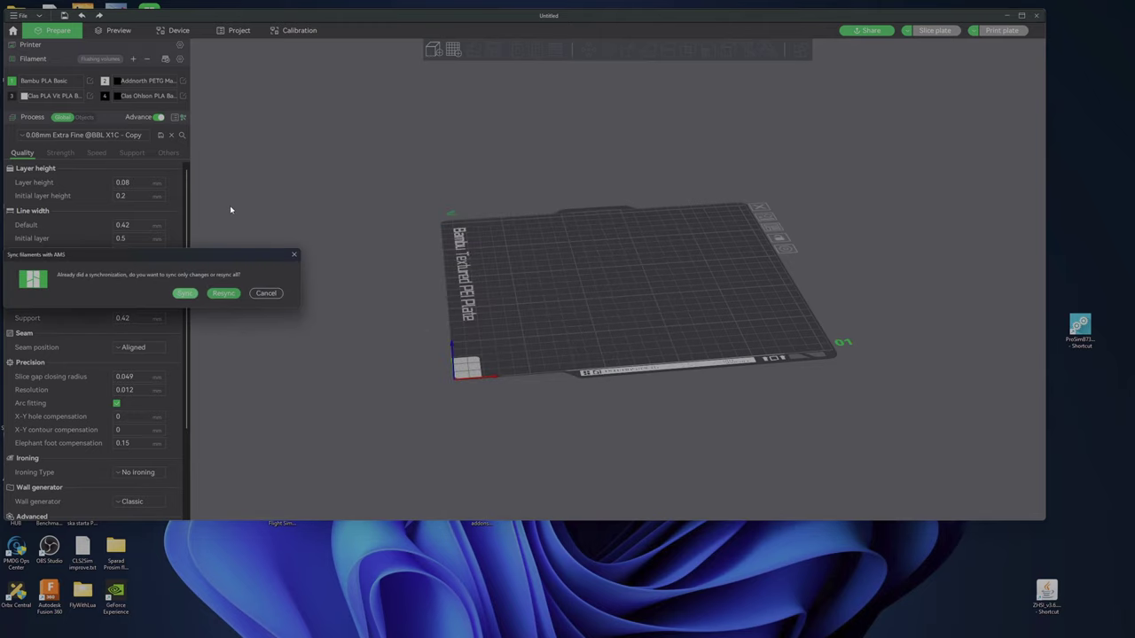
click(295, 256)
- Show the Custom Filaments list in the filament manager, with Addnorth PETG flagged Action Required
click(179, 58)
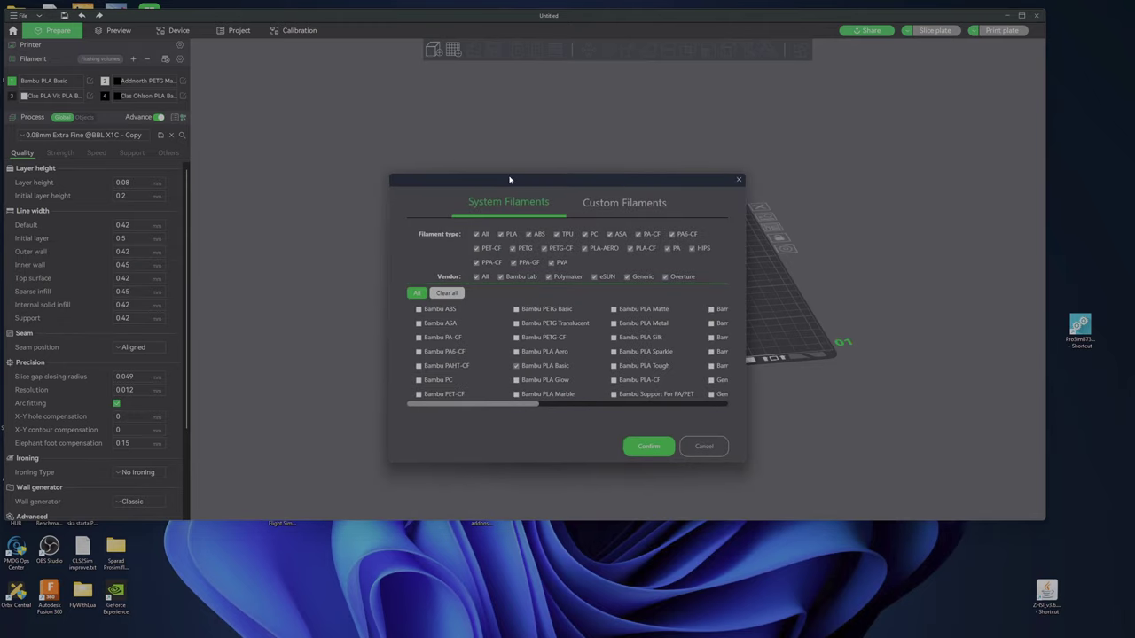
click(624, 203)
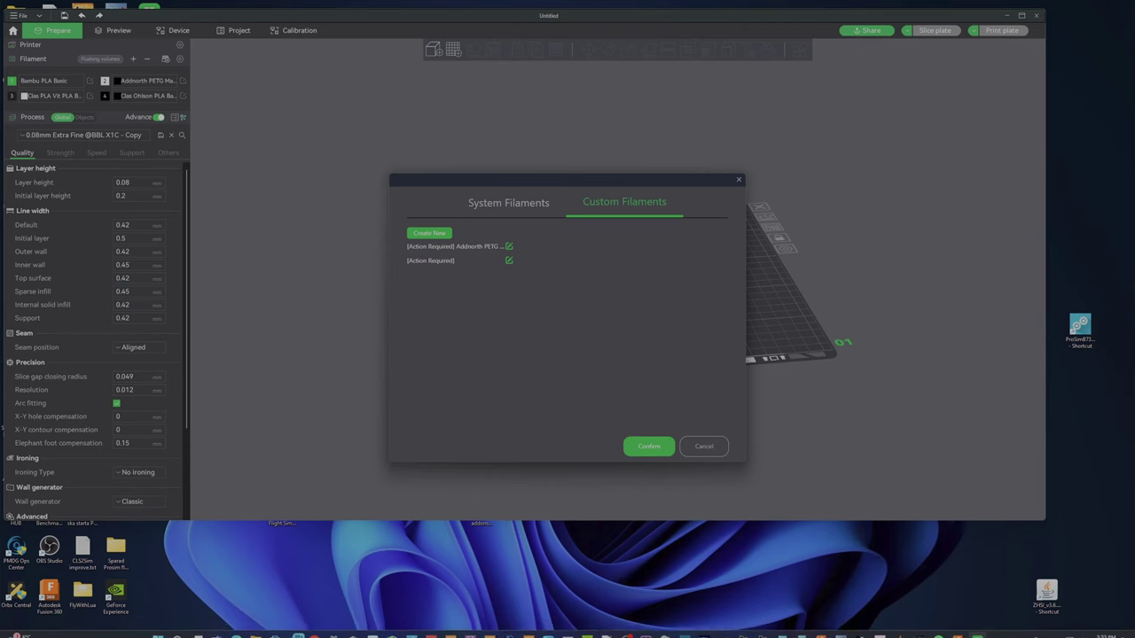
mouse_move(320, 629)
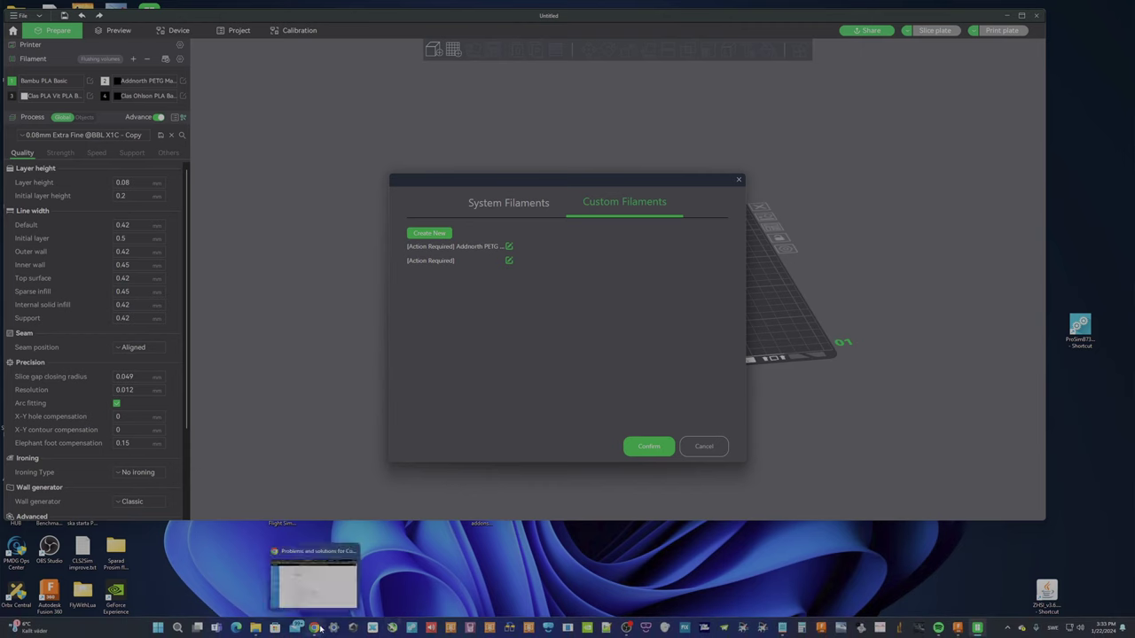